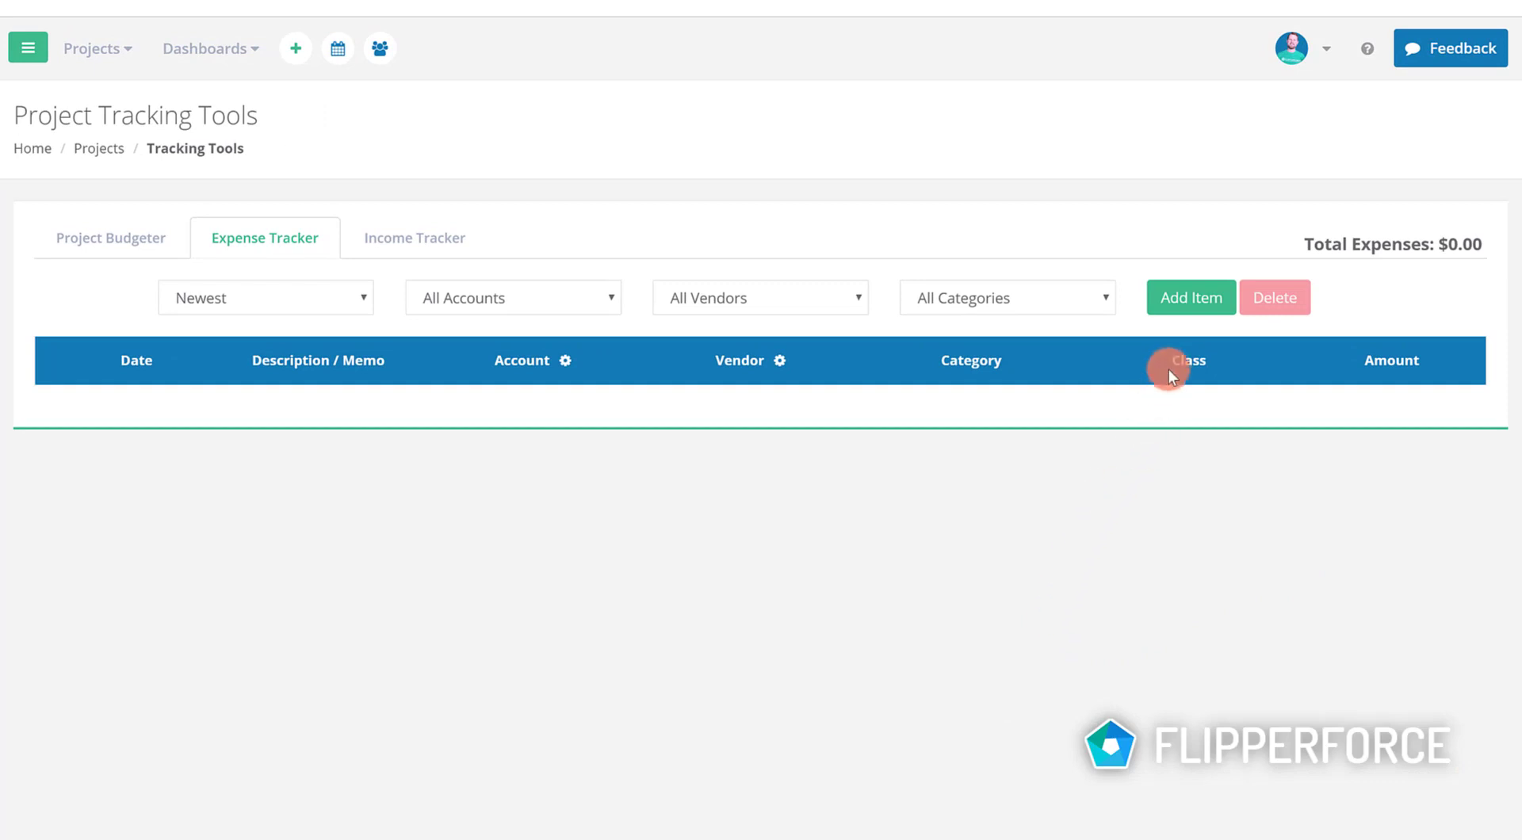
- Start a new expense entry dated 12/04/2018
{"action": "left_click", "coordinate": [1179, 310]}
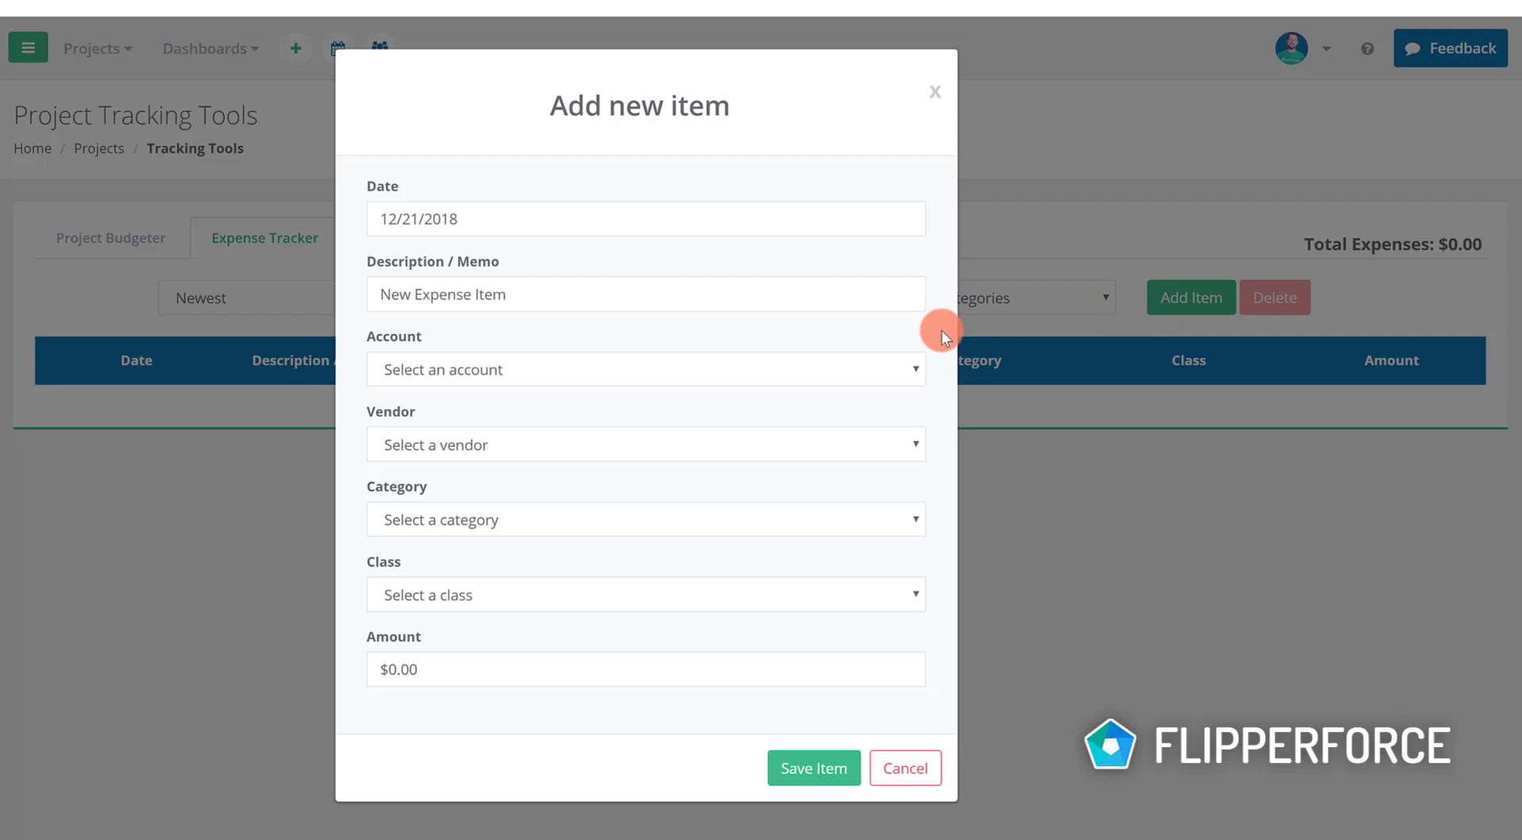
{"action": "left_click", "coordinate": [890, 214]}
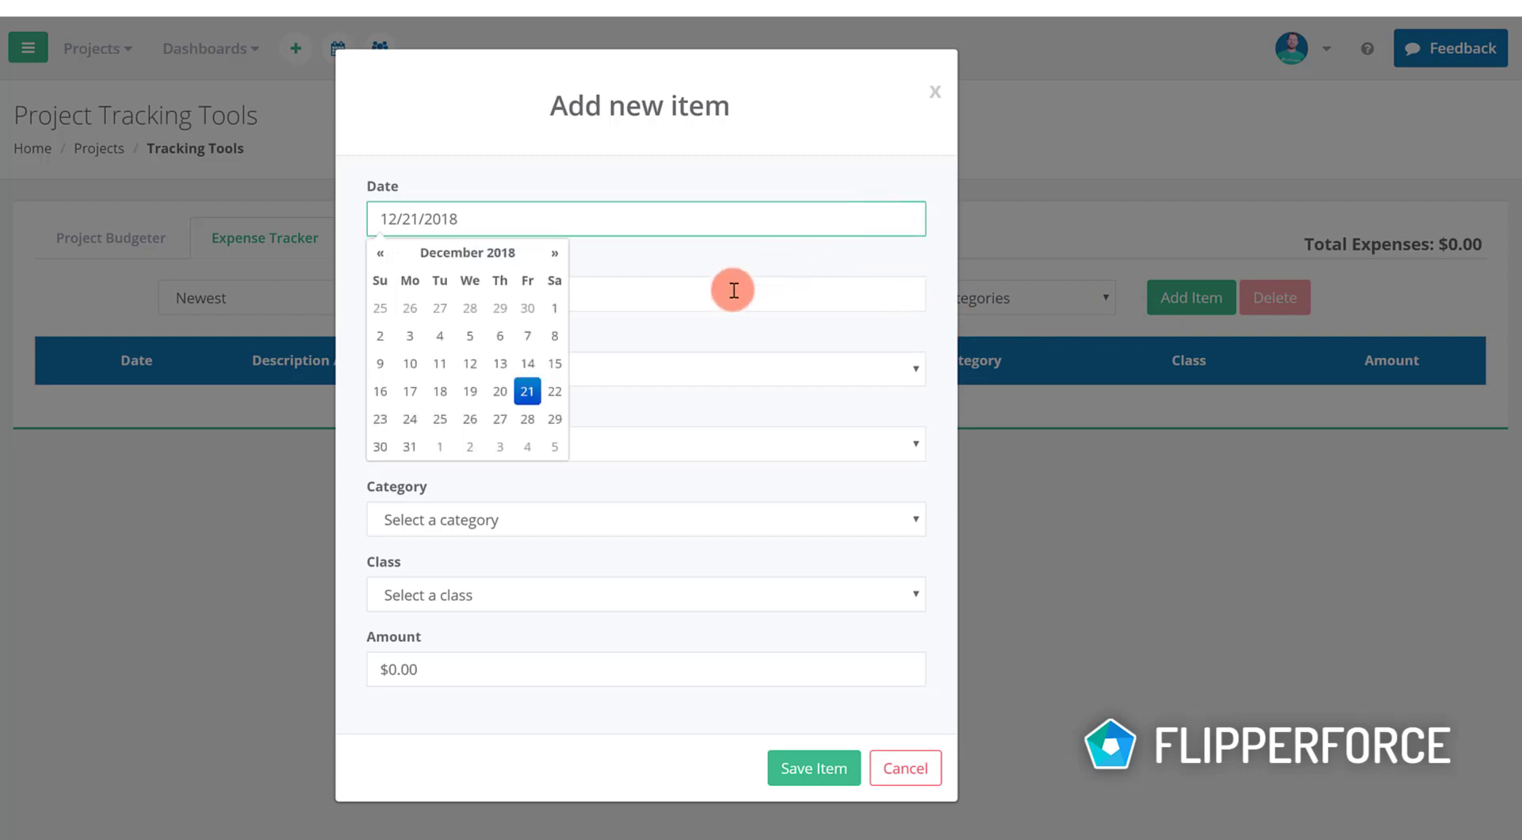
{"action": "left_click", "coordinate": [446, 344]}
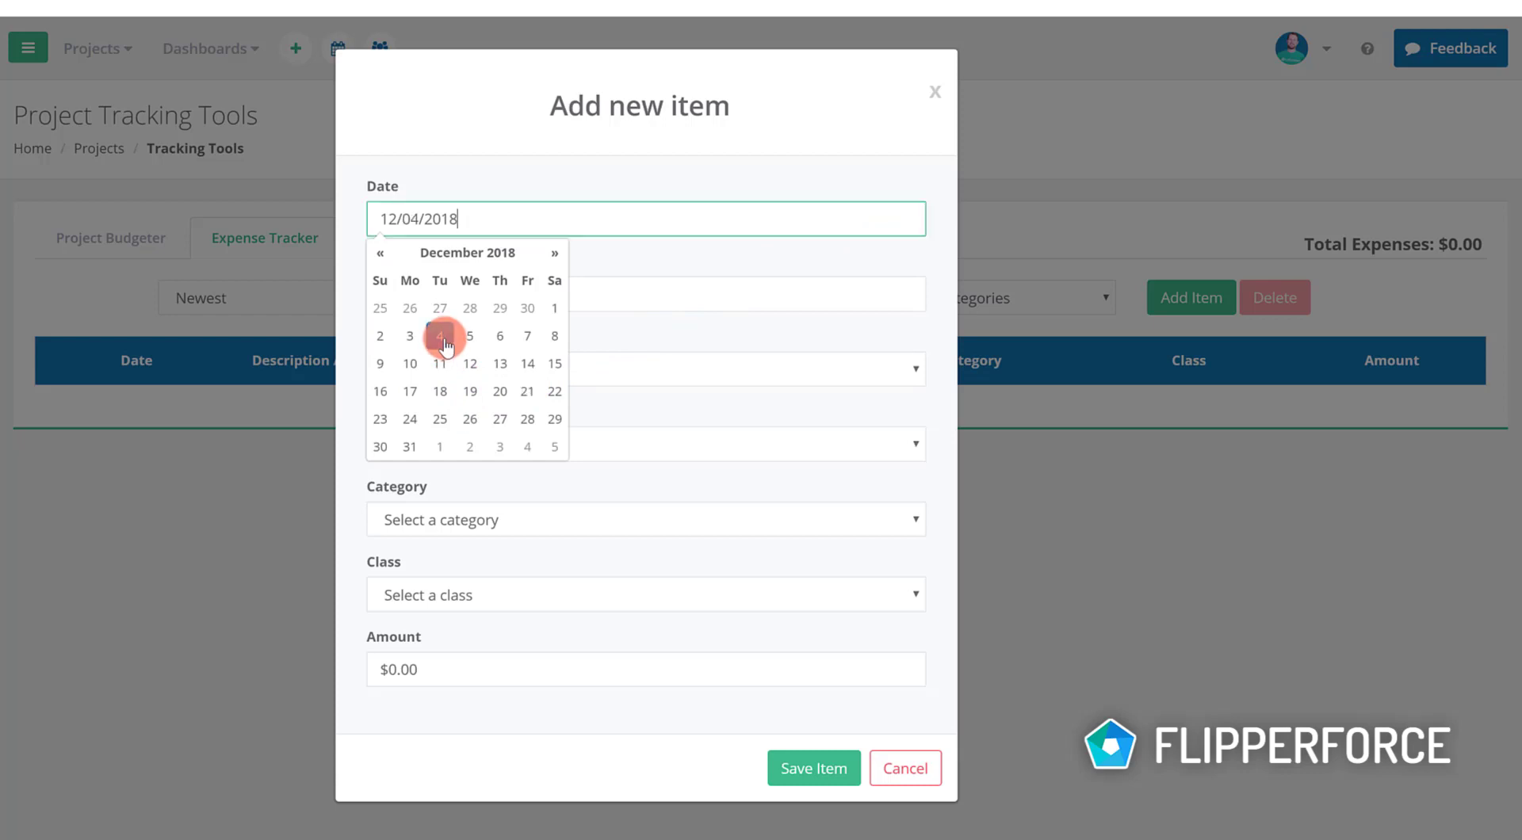
{"action": "left_click", "coordinate": [678, 171]}
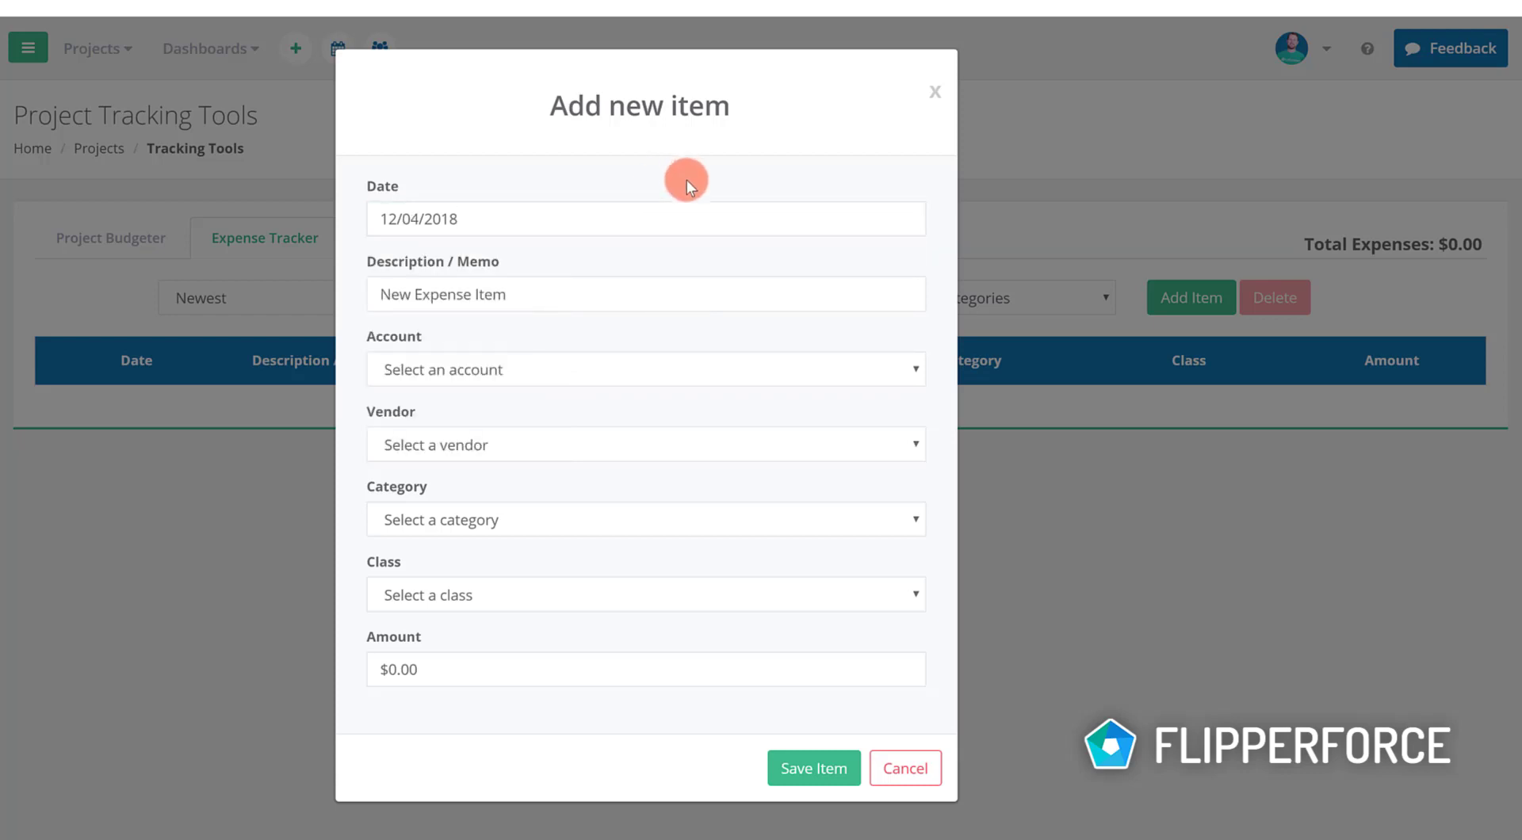
- Replace the default description with 'Purchase Amount Paid for the Property'
{"action": "double_click", "coordinate": [711, 300]}
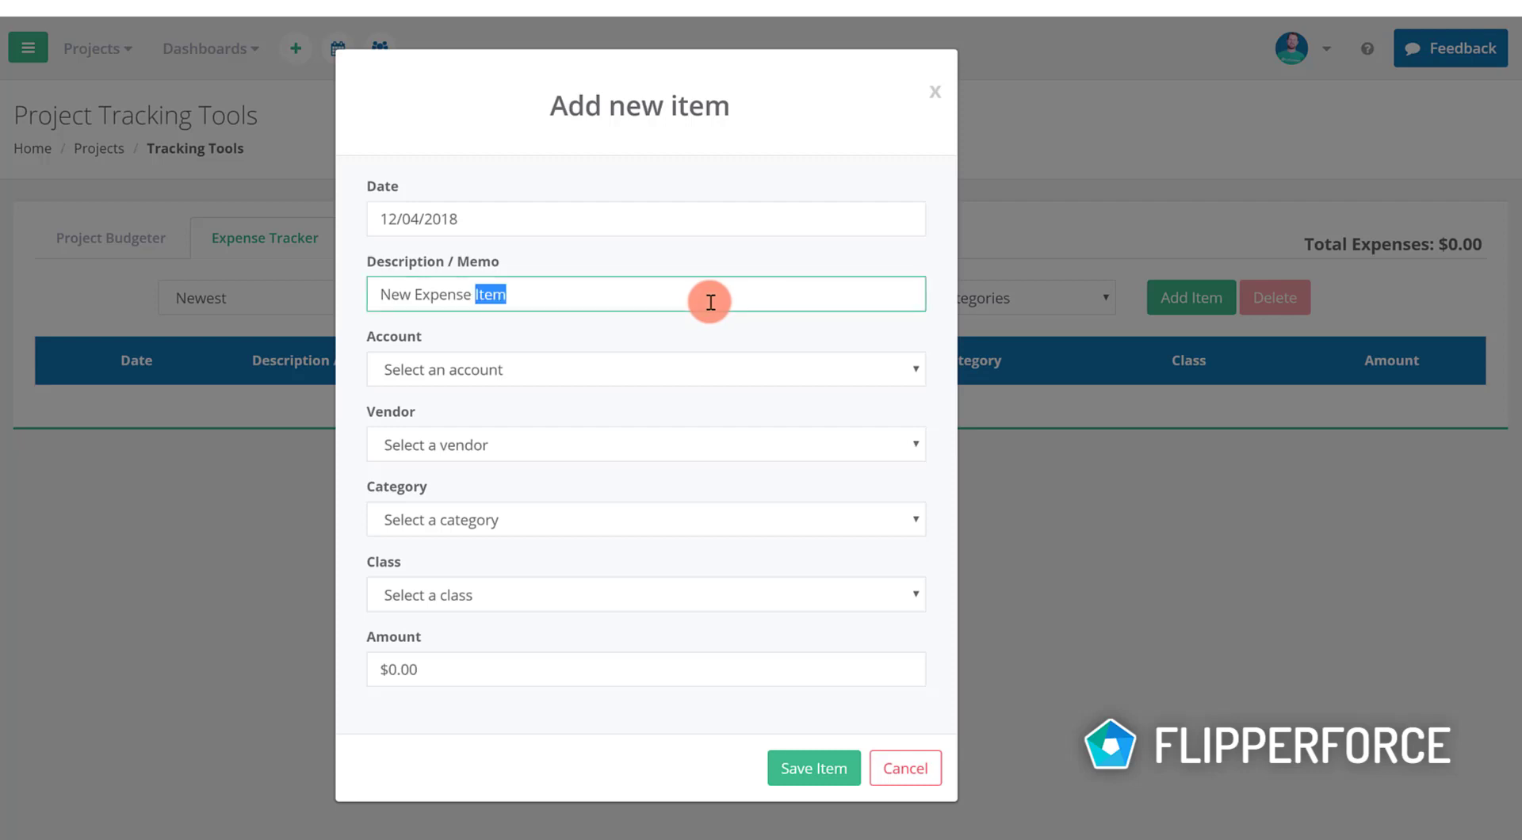
{"action": "triple_click", "coordinate": [711, 301]}
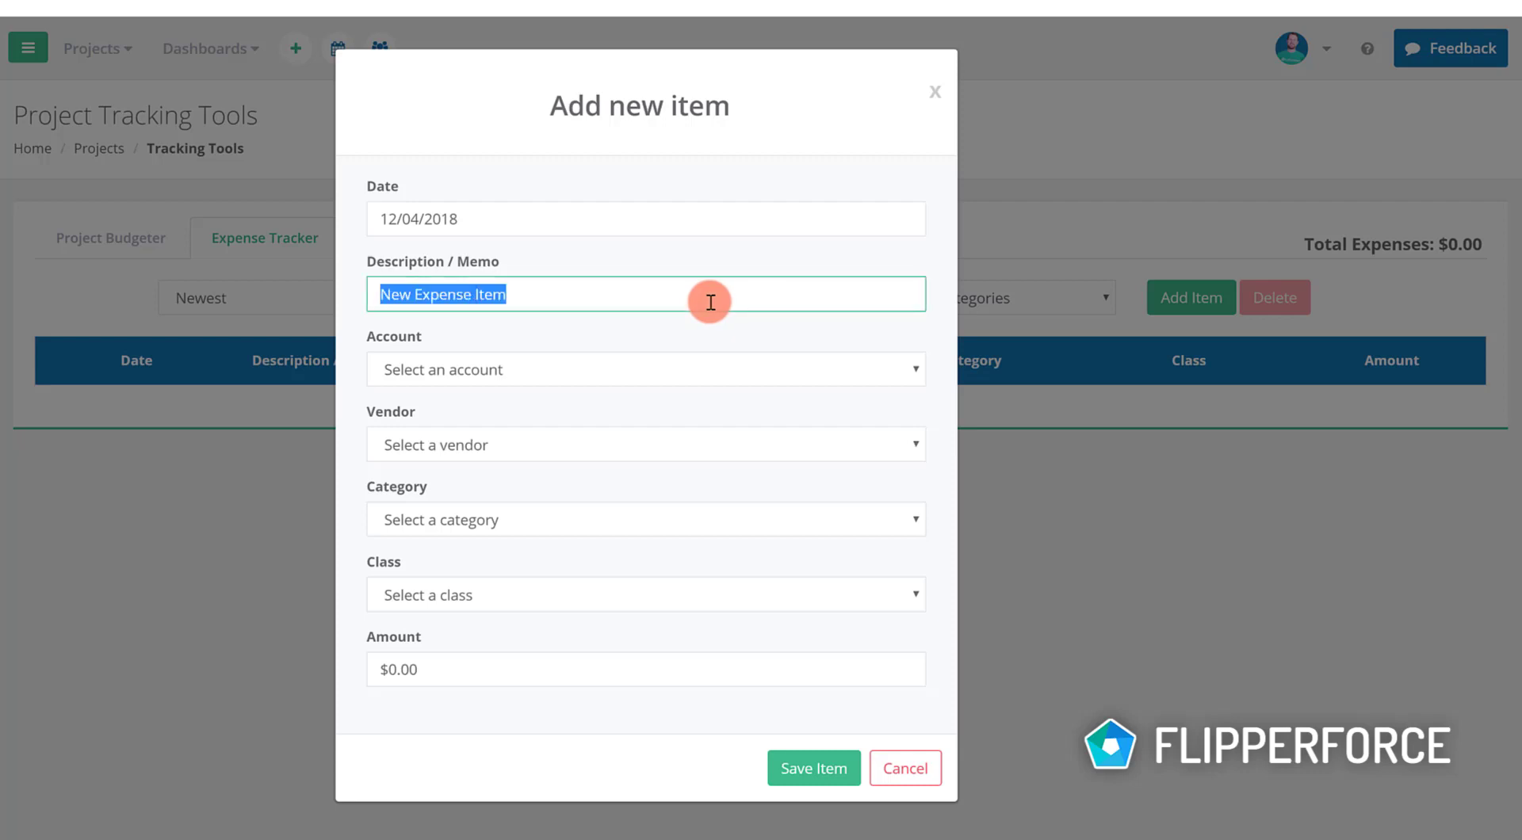
{"action": "key", "text": "BackSpace"}
{"action": "type", "text": "Pur"}
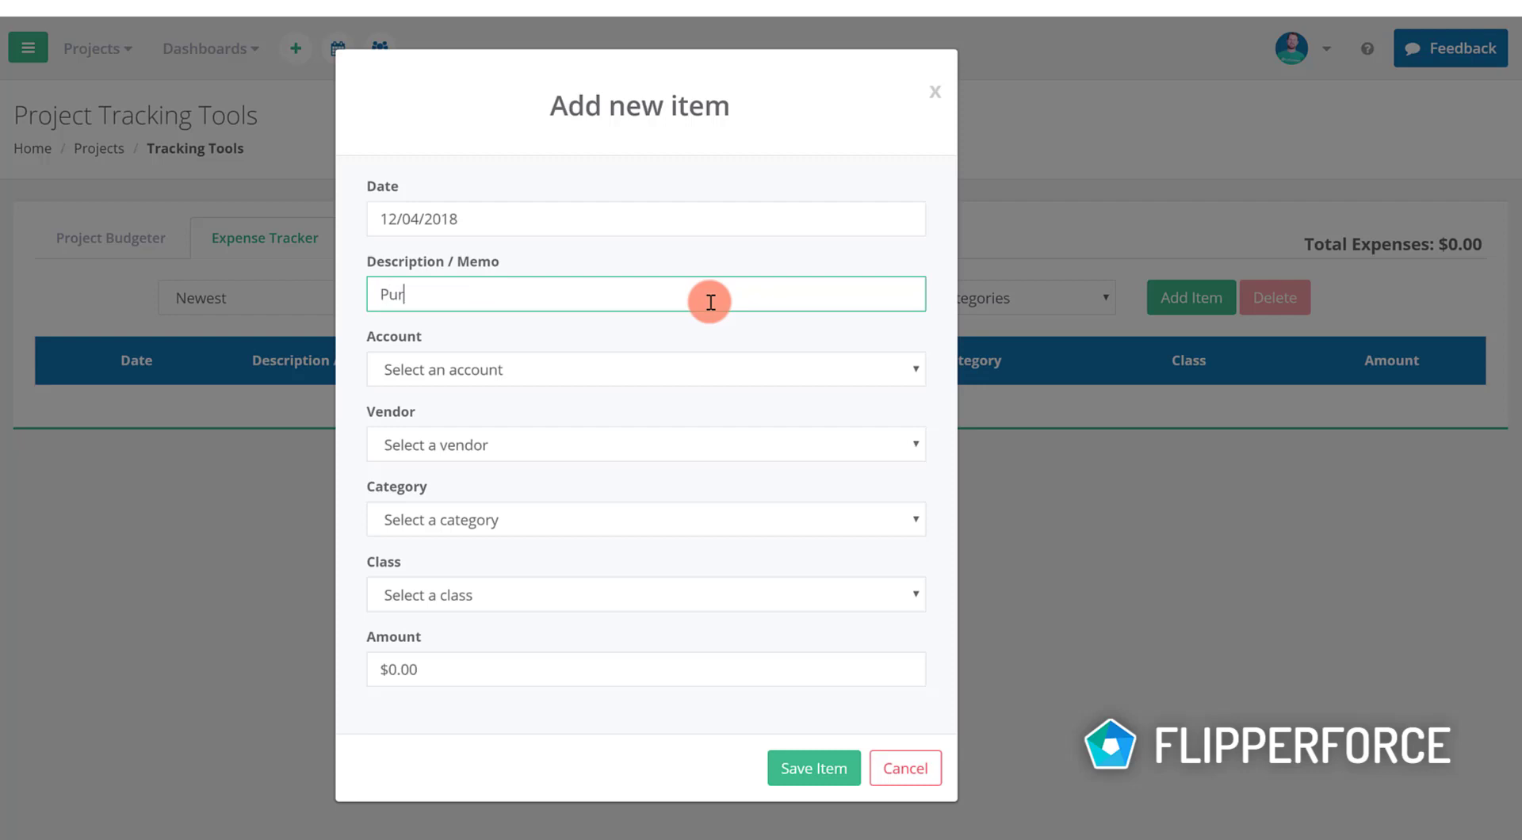
{"action": "type", "text": "chase Amount Paid for the Property"}
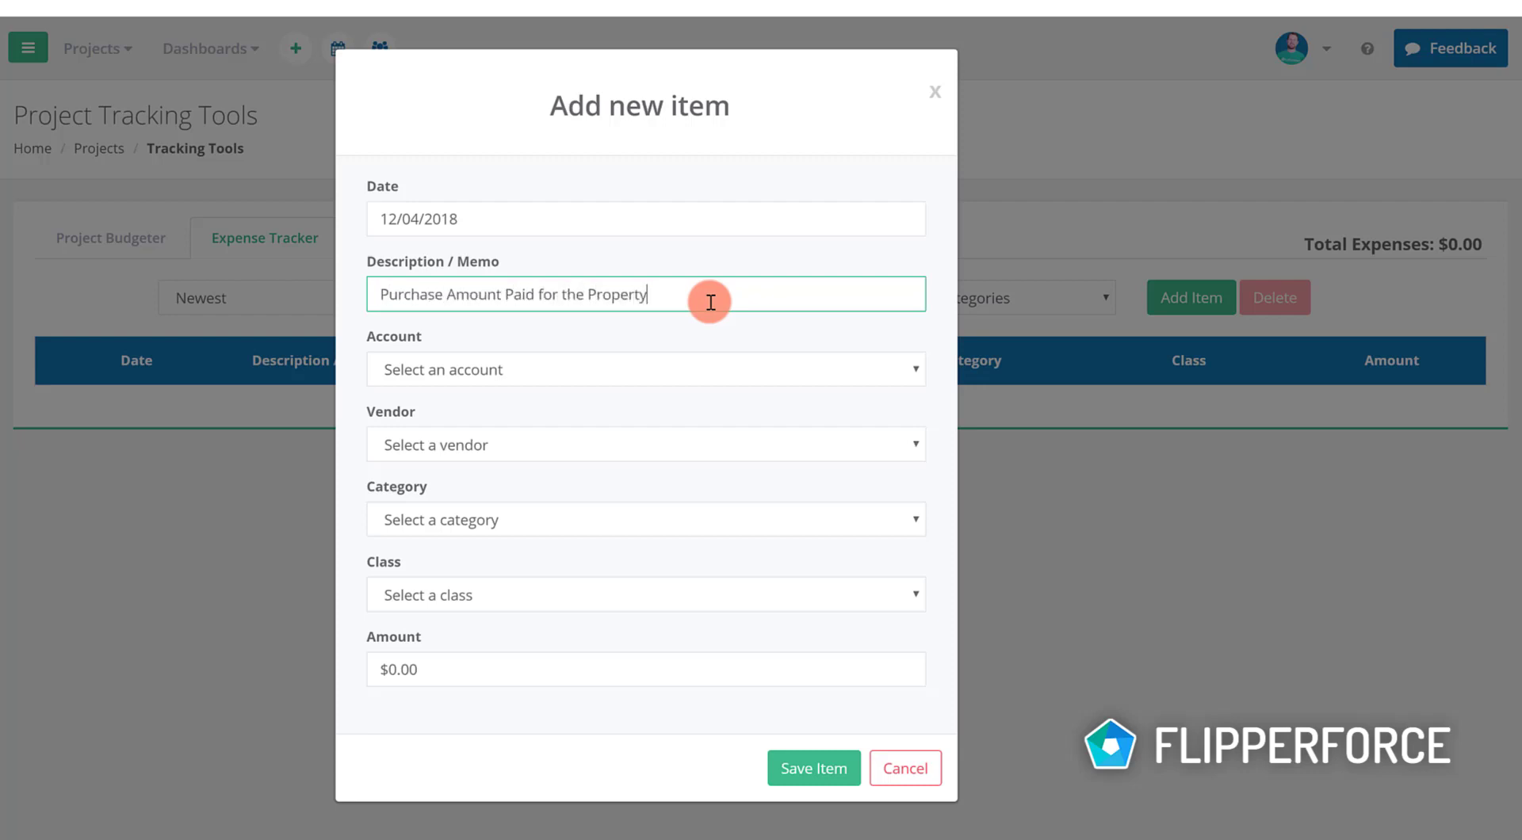
{"action": "left_click", "coordinate": [721, 328]}
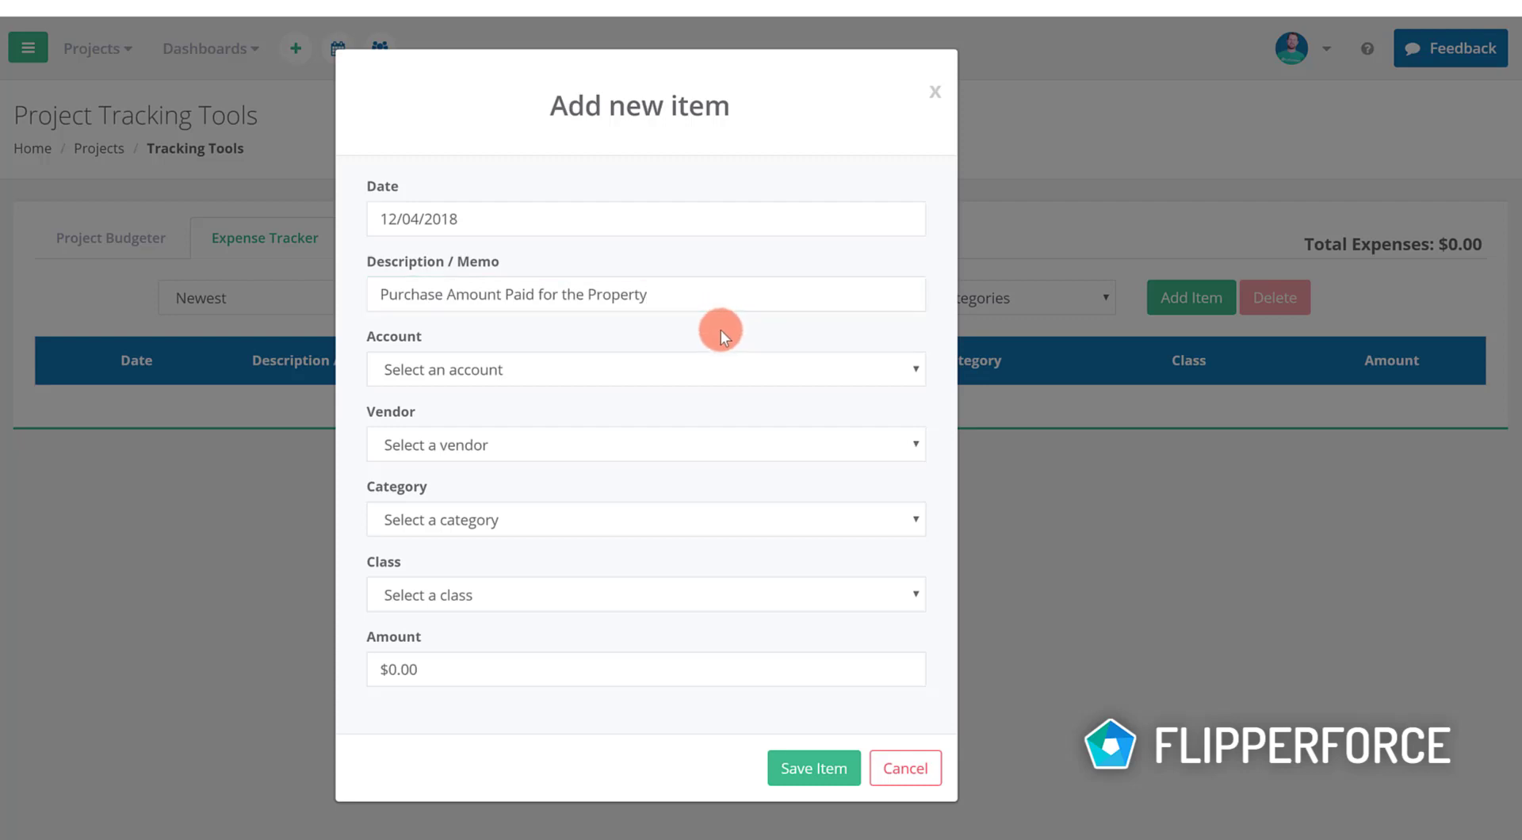
- Add a new 'Chase Checking Account' payment account and assign it to the expense
{"action": "left_click", "coordinate": [741, 367]}
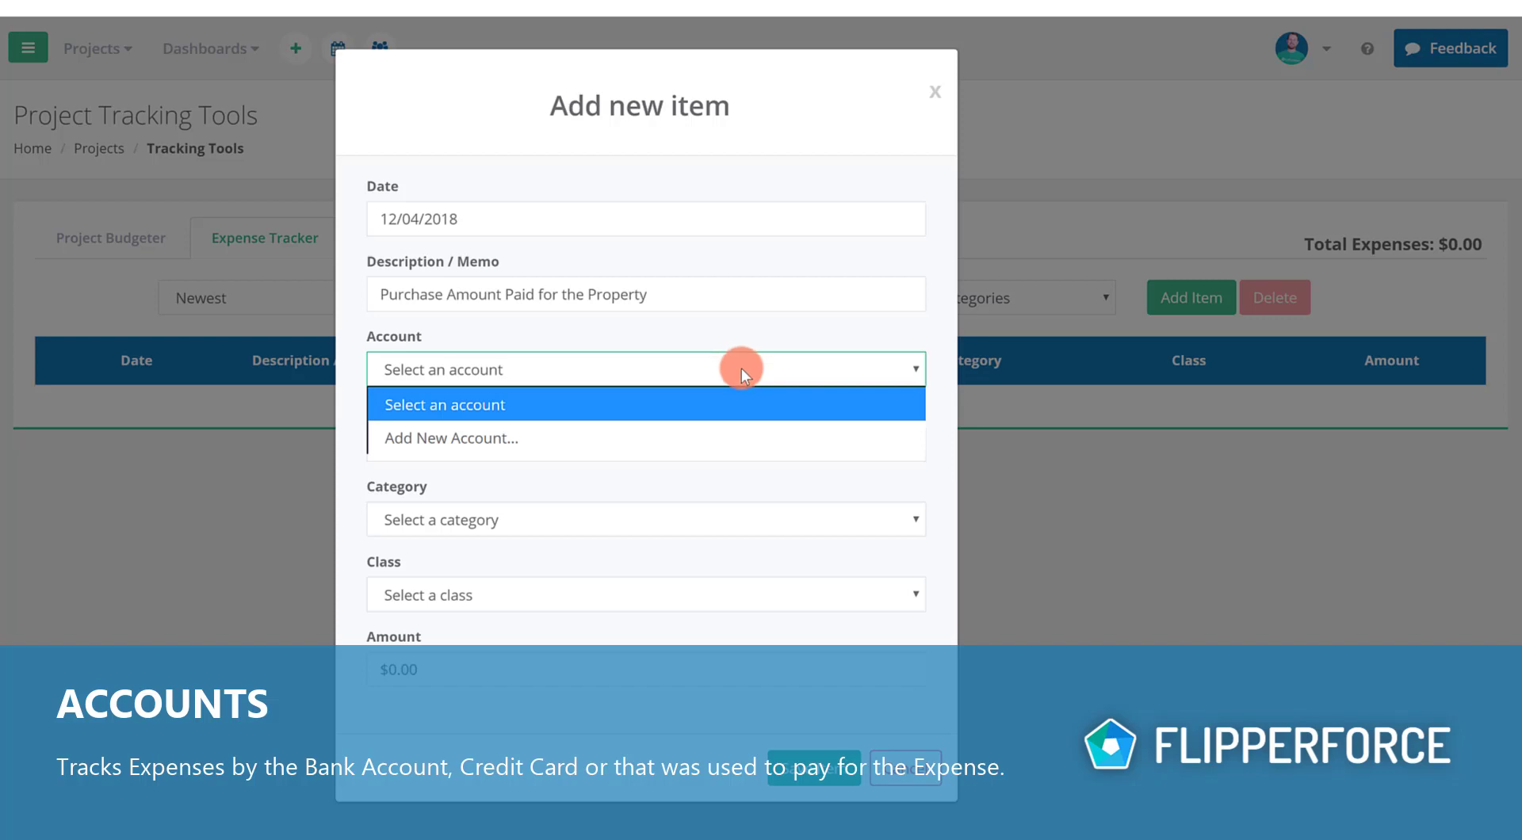
{"action": "left_click", "coordinate": [733, 428]}
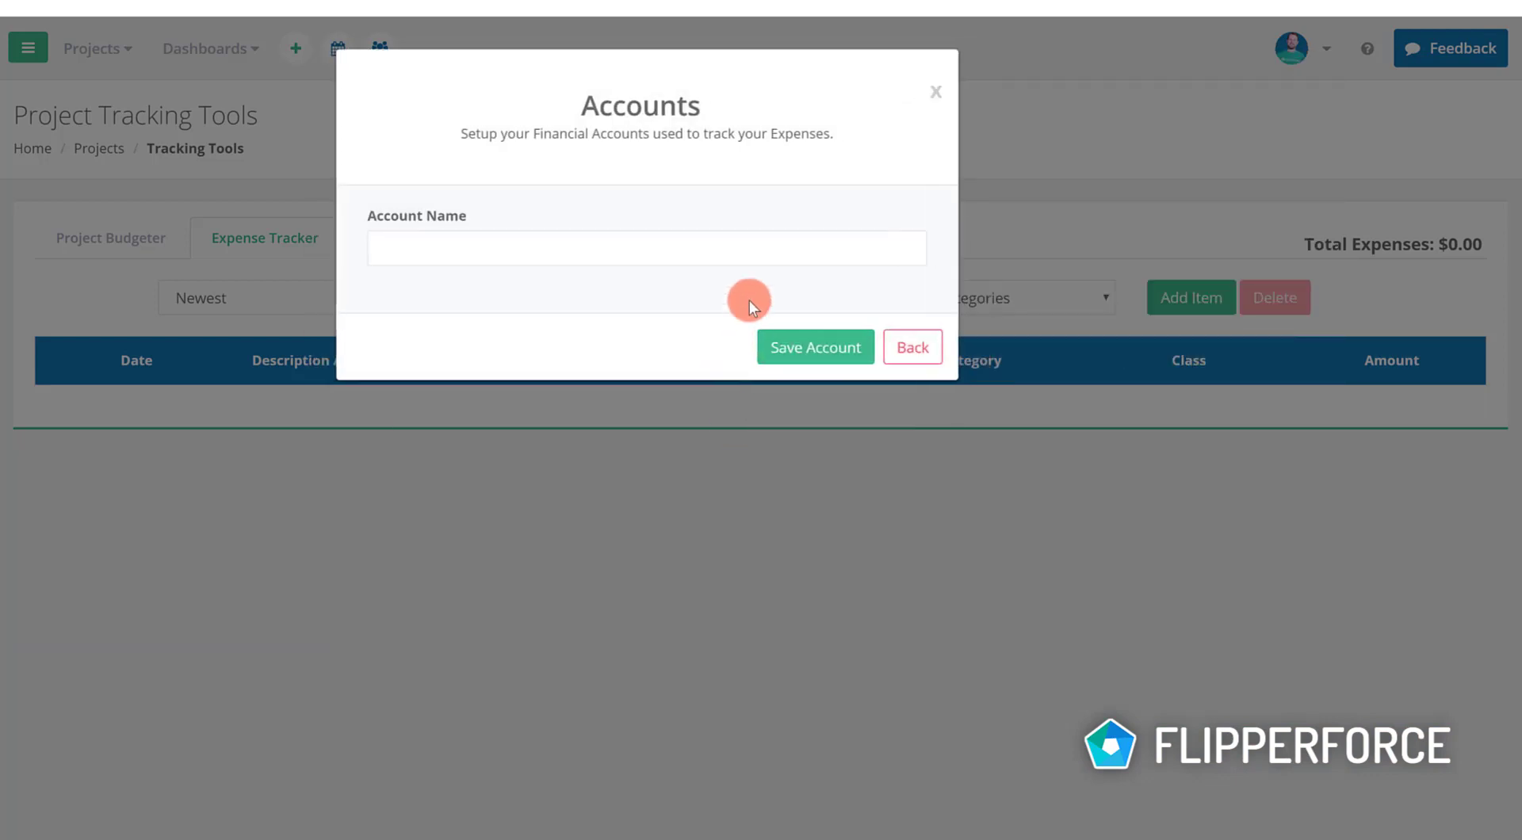
{"action": "left_click", "coordinate": [771, 252]}
{"action": "type", "text": "Chase Che"}
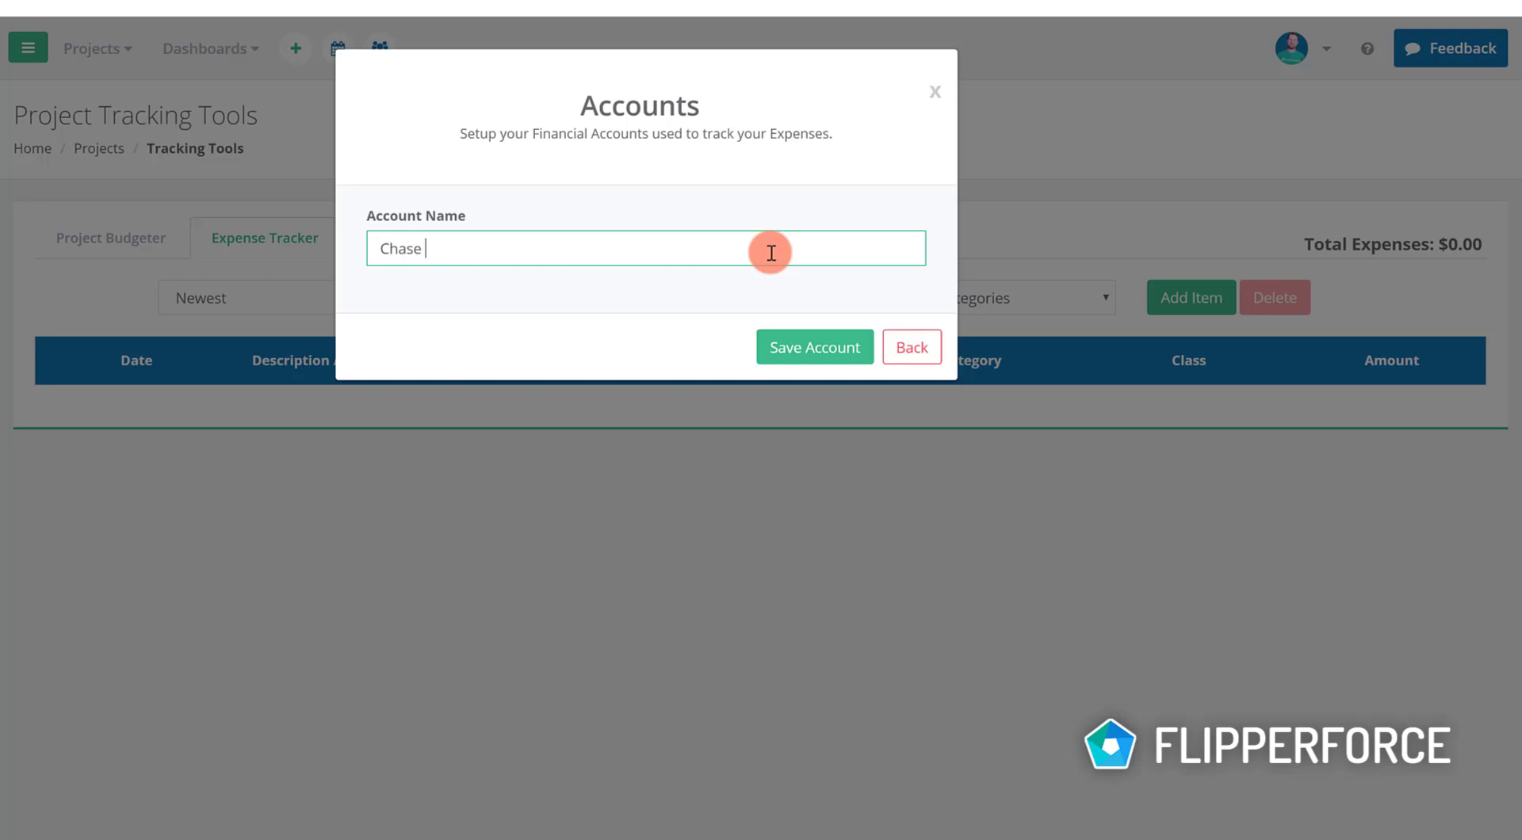
{"action": "type", "text": "cking Account"}
{"action": "left_click", "coordinate": [817, 348]}
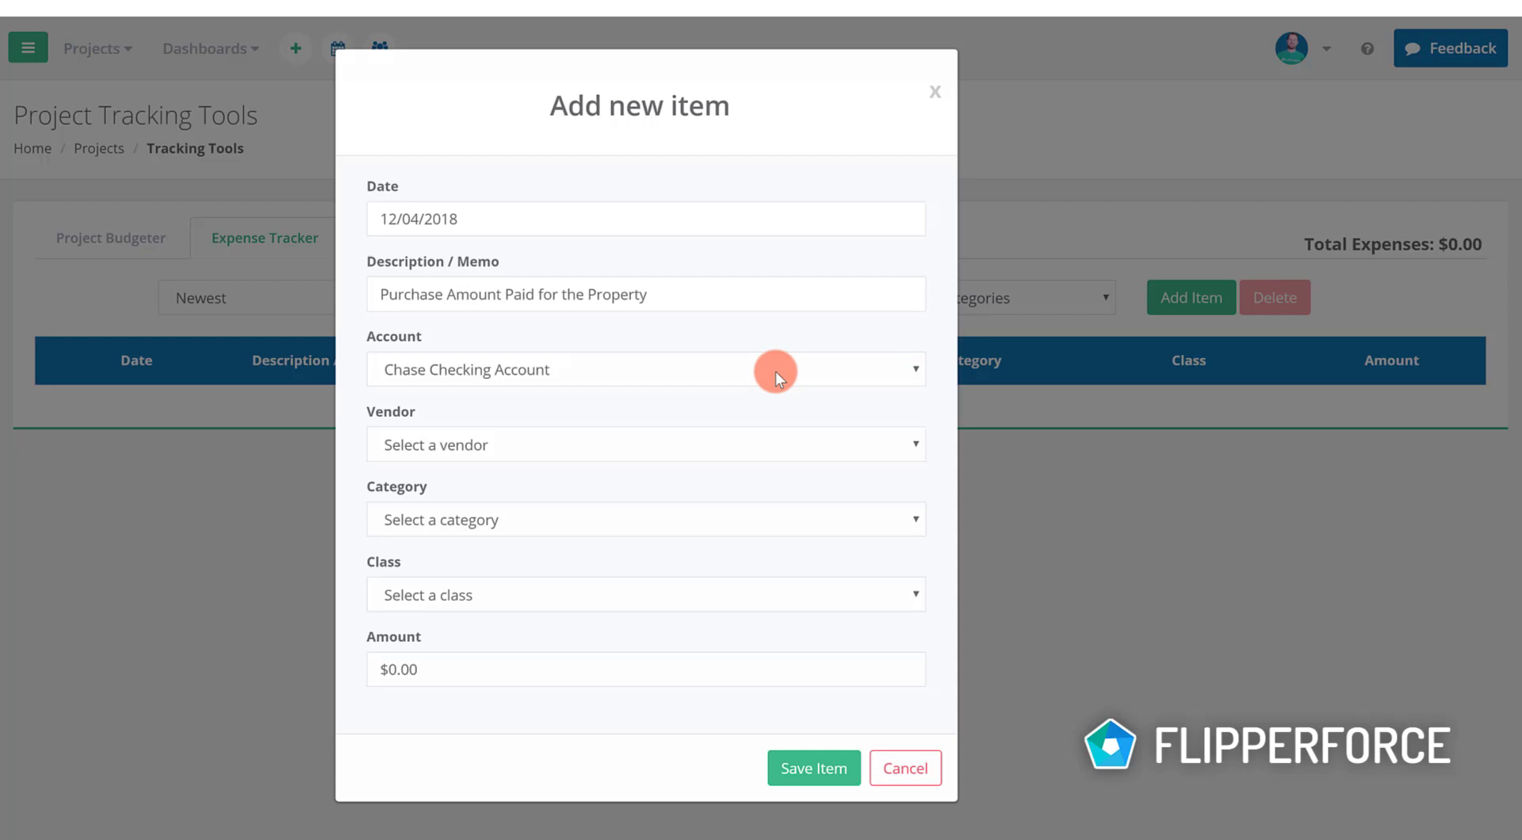
- Create the vendor 'Wells Fargo' with label Banks and assign it to the expense
{"action": "left_click", "coordinate": [773, 457]}
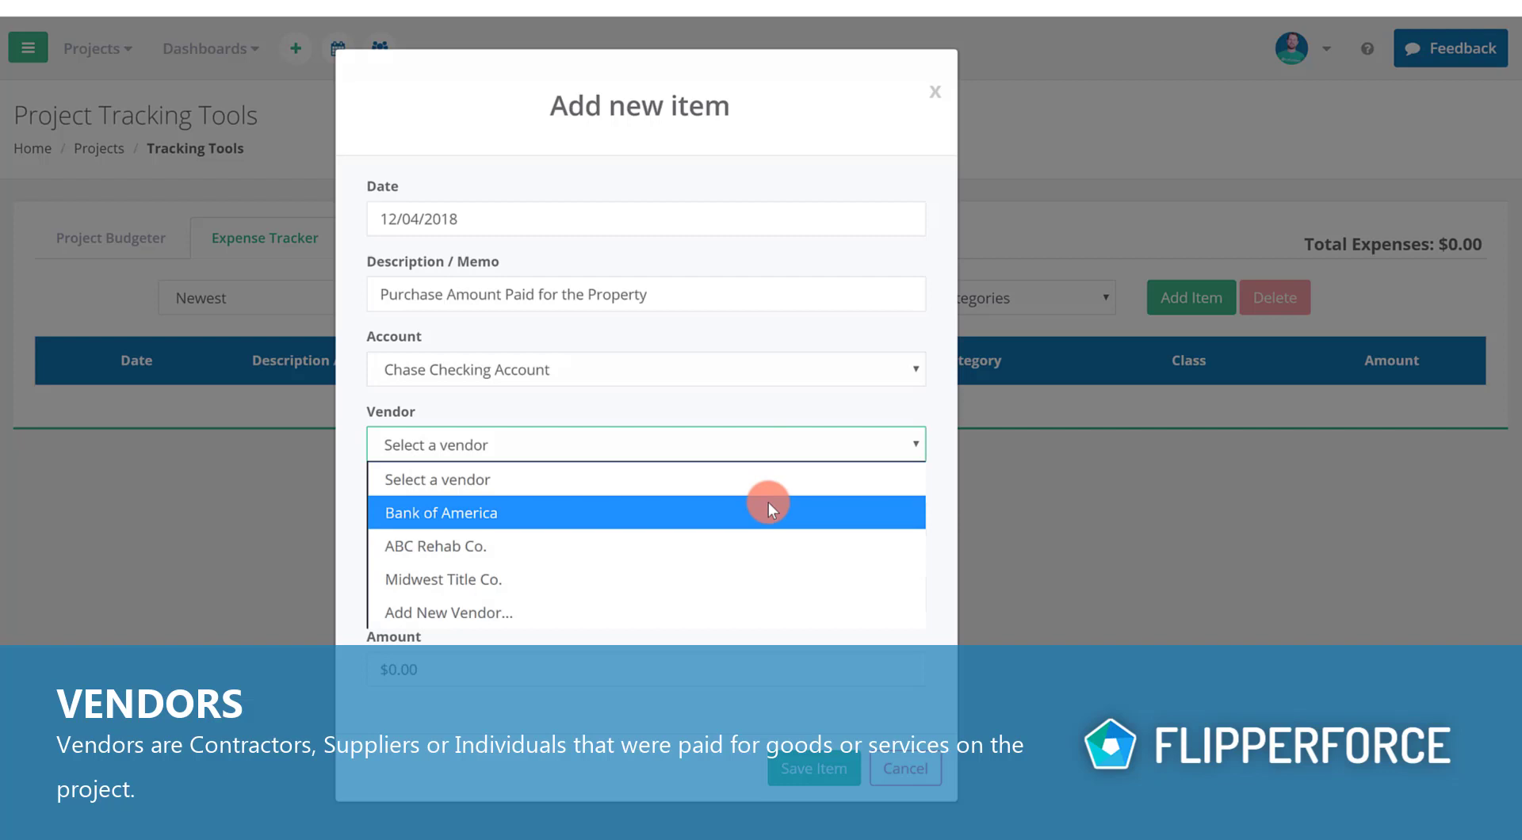
{"action": "left_click", "coordinate": [762, 607]}
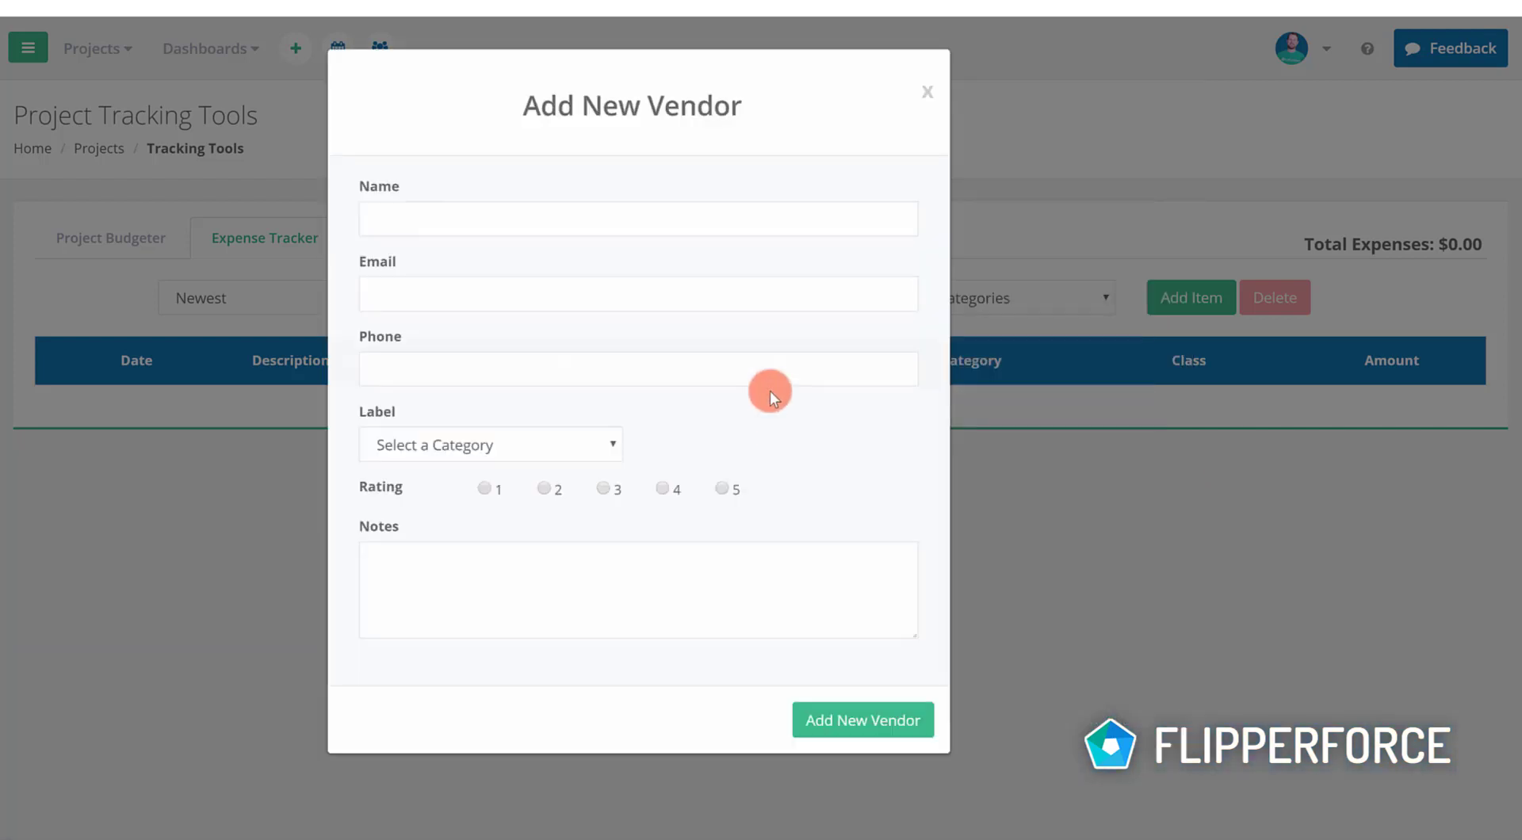
{"action": "left_click", "coordinate": [782, 214]}
{"action": "type", "text": "Well"}
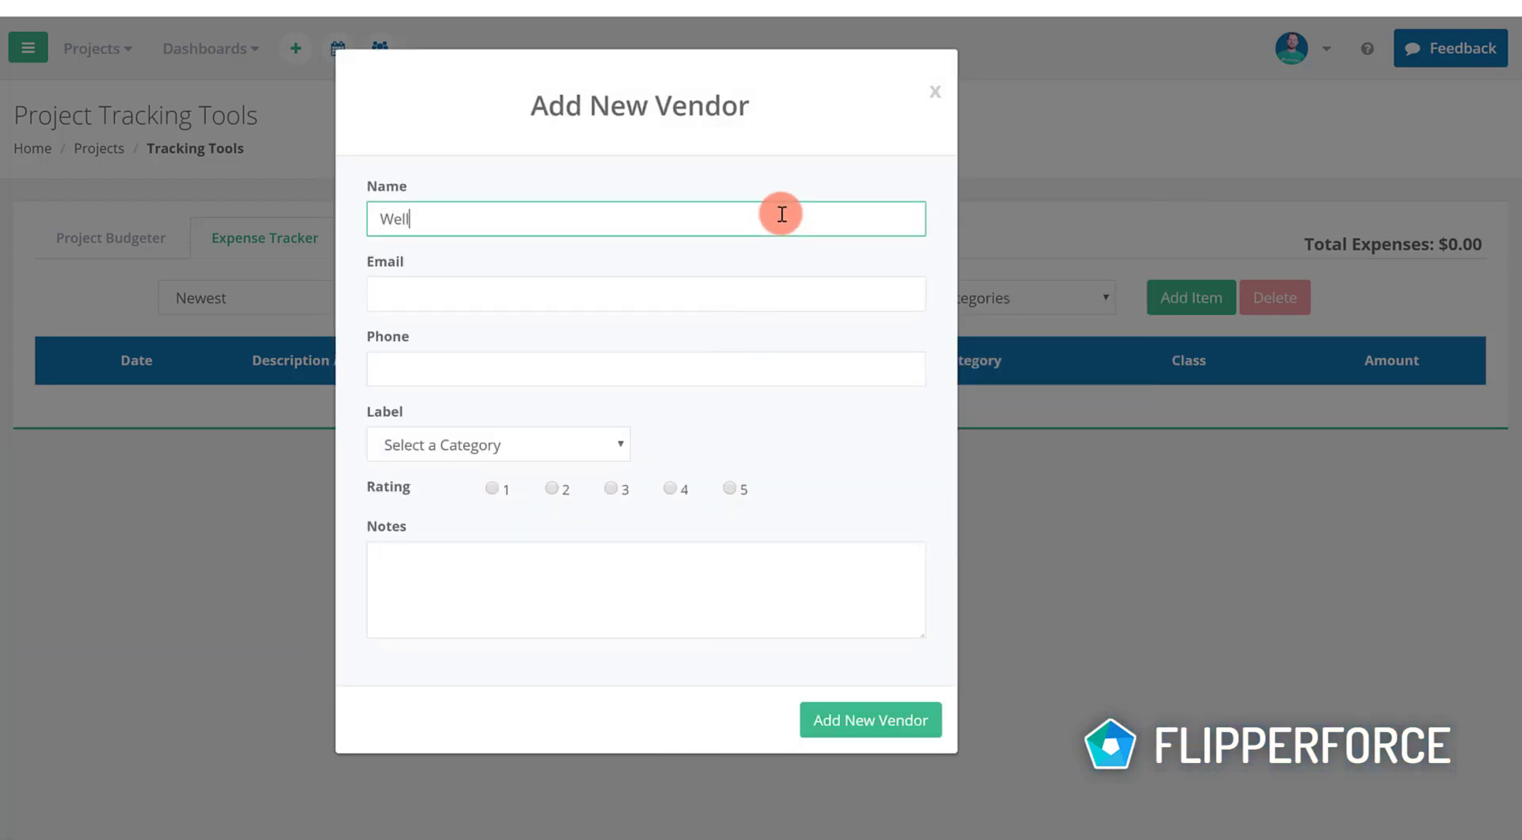
{"action": "type", "text": "s Fargo"}
{"action": "left_click", "coordinate": [611, 445]}
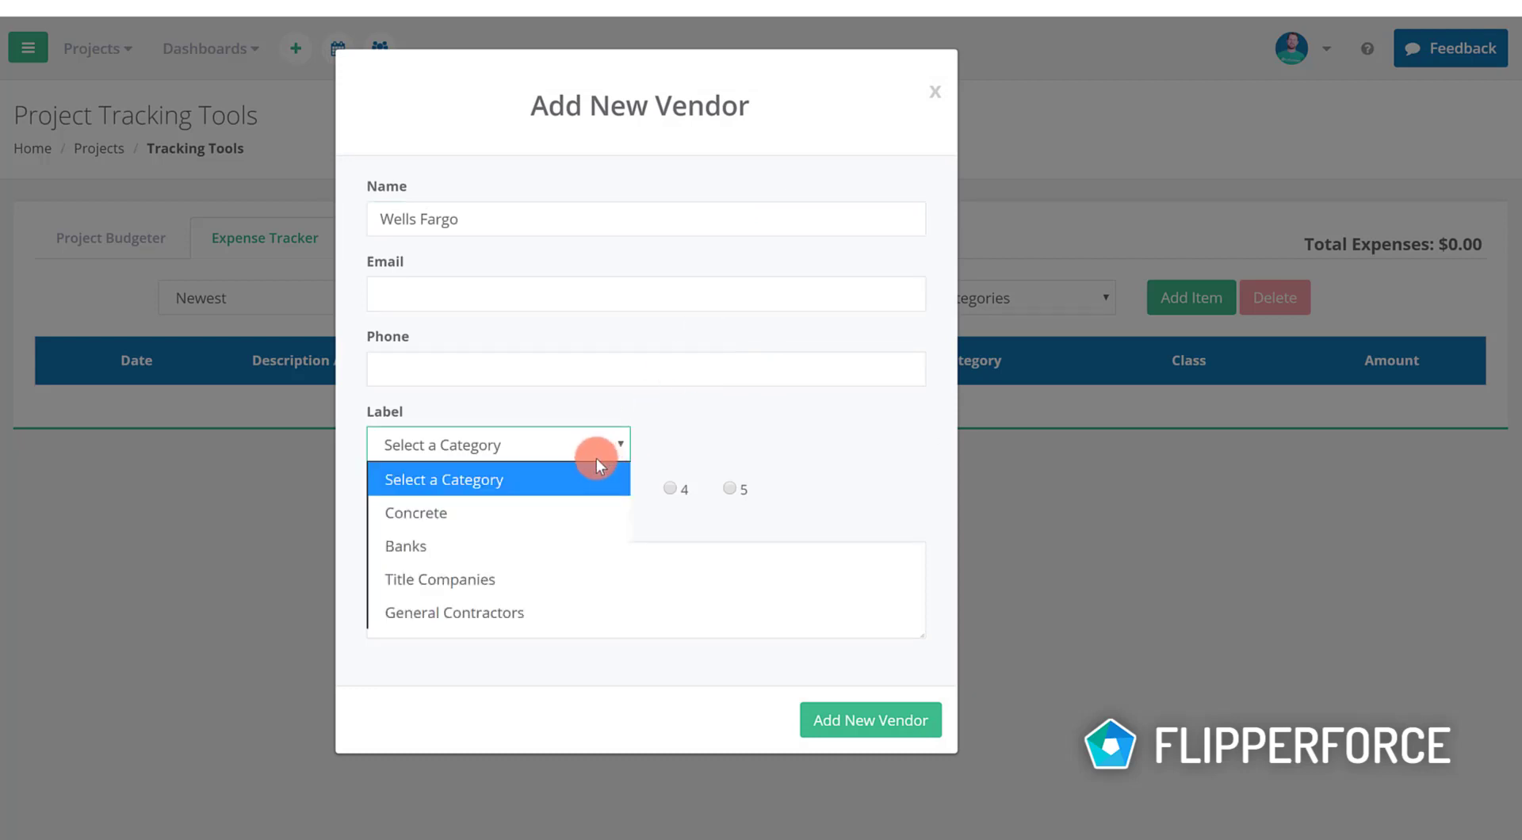
{"action": "left_click", "coordinate": [523, 541]}
{"action": "left_click", "coordinate": [829, 722]}
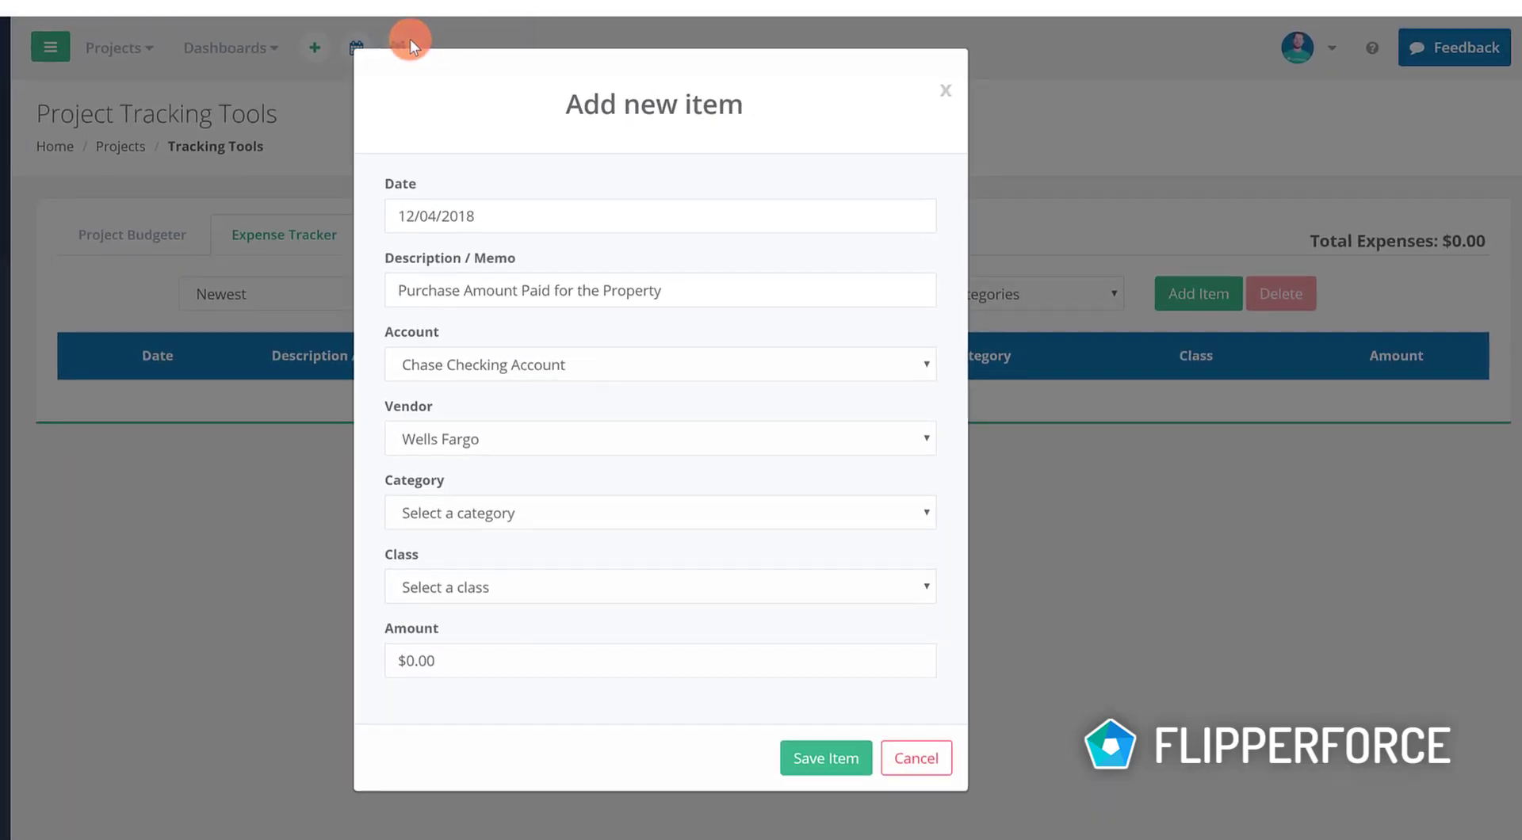
- Set the expense category to Purchase Price and the class to Other
{"action": "left_click", "coordinate": [800, 516]}
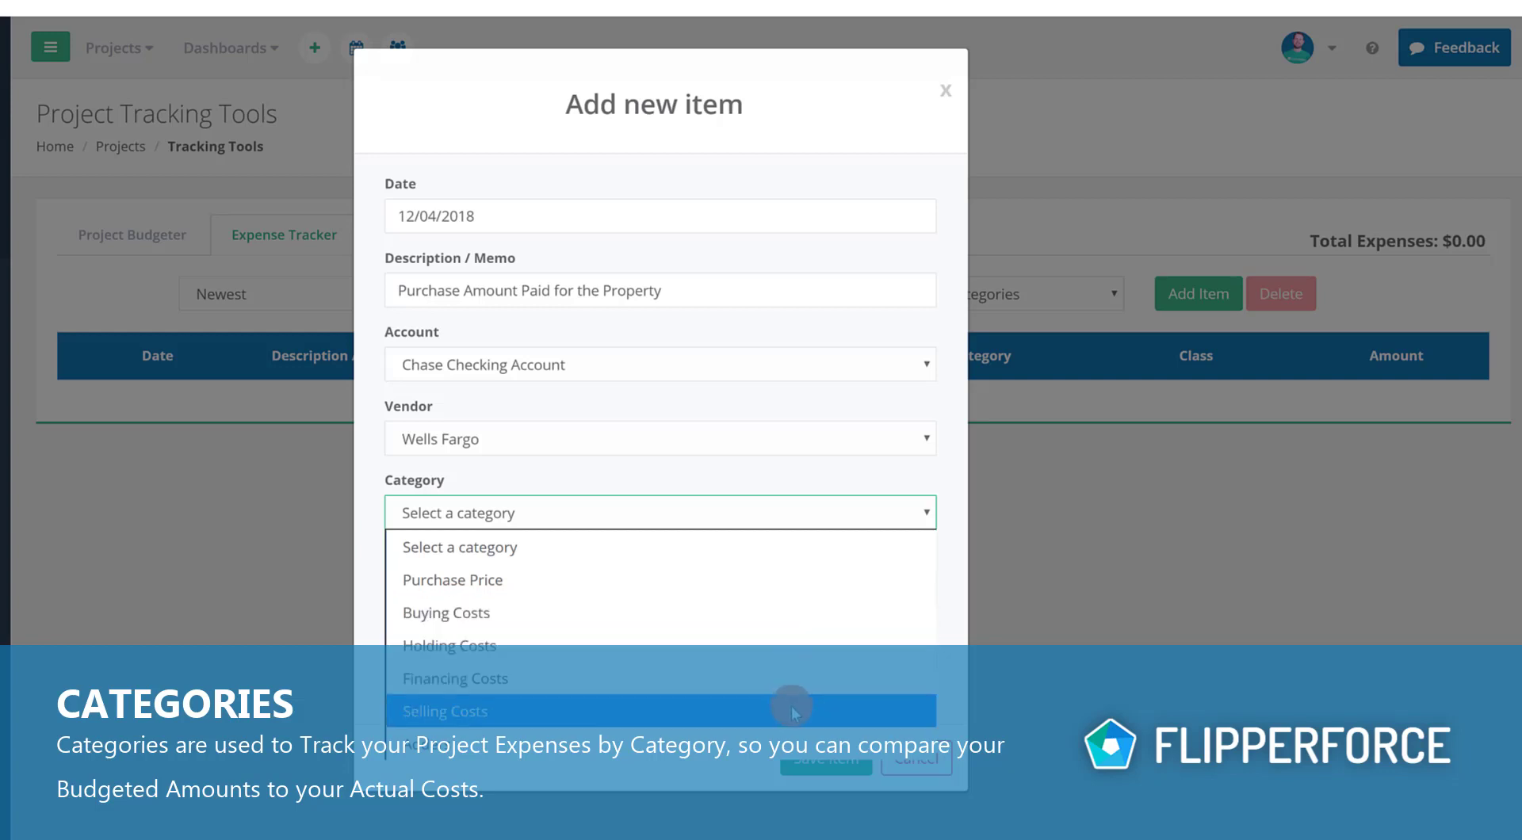
{"action": "left_click", "coordinate": [872, 579]}
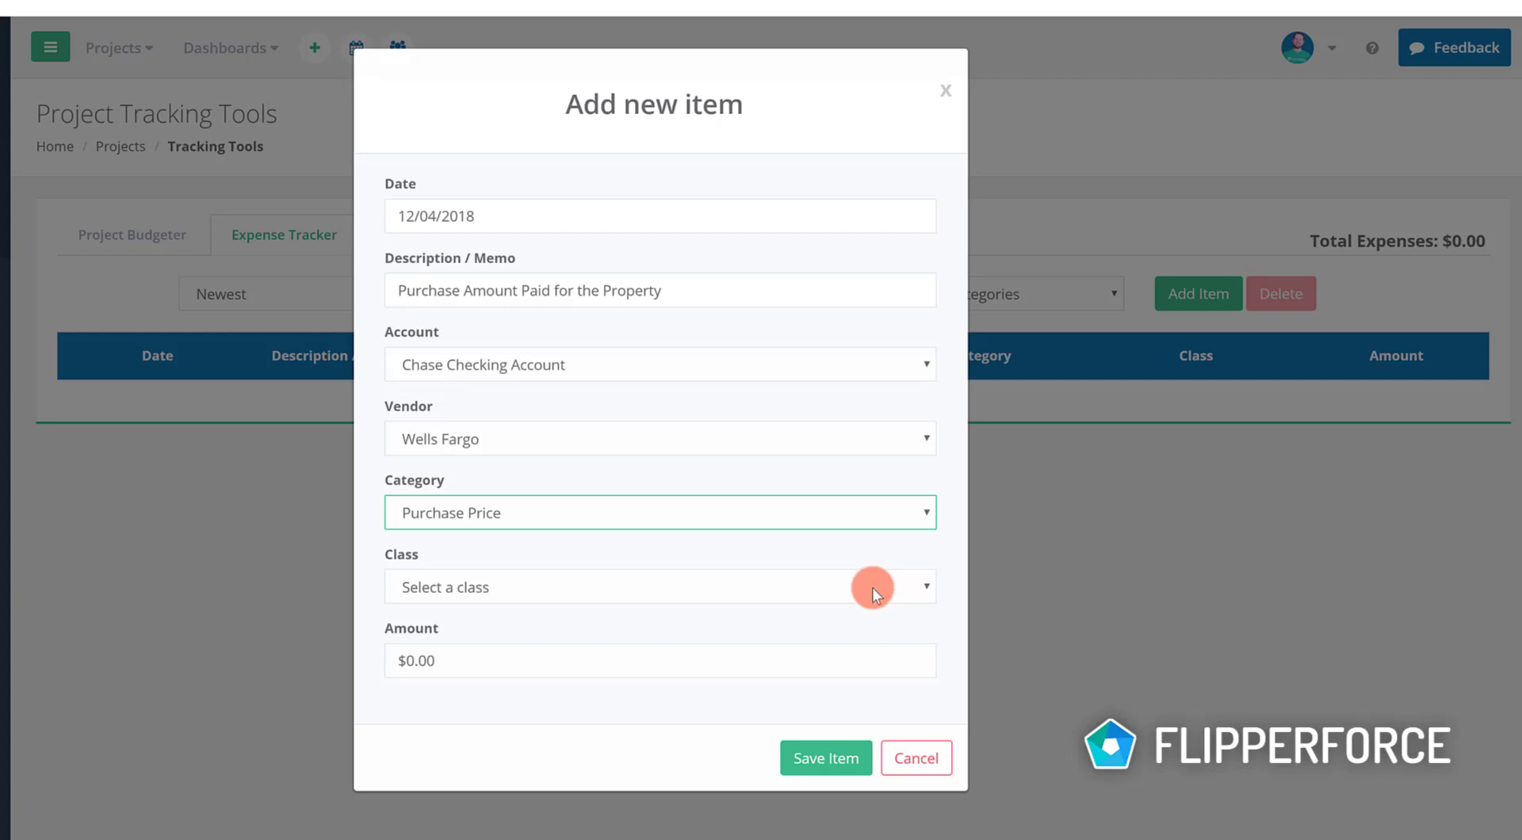
{"action": "left_click", "coordinate": [872, 587]}
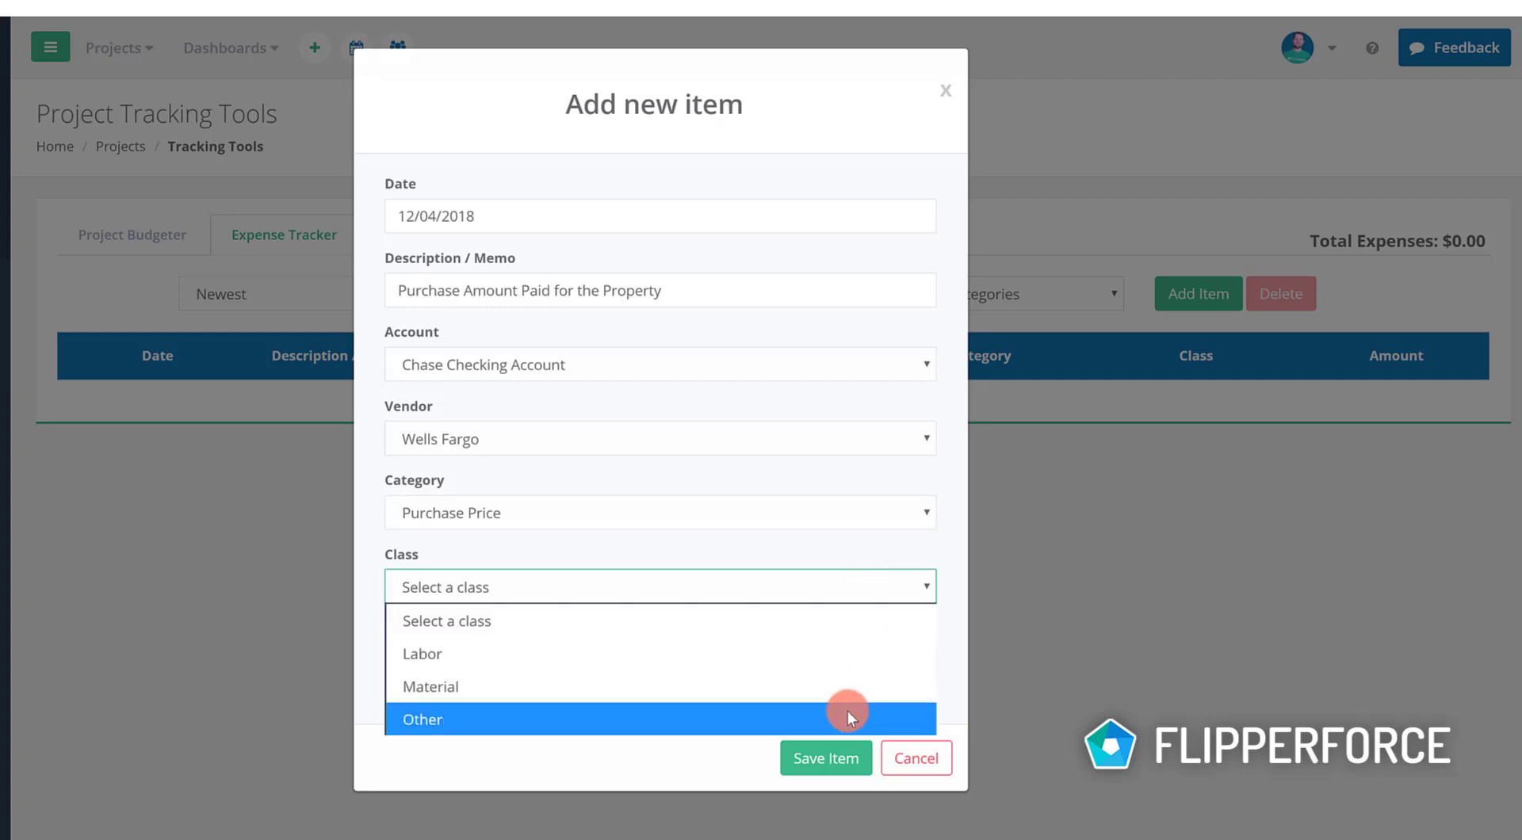
{"action": "left_click", "coordinate": [848, 710]}
- Enter an expense amount of 105,000
{"action": "left_click", "coordinate": [848, 671]}
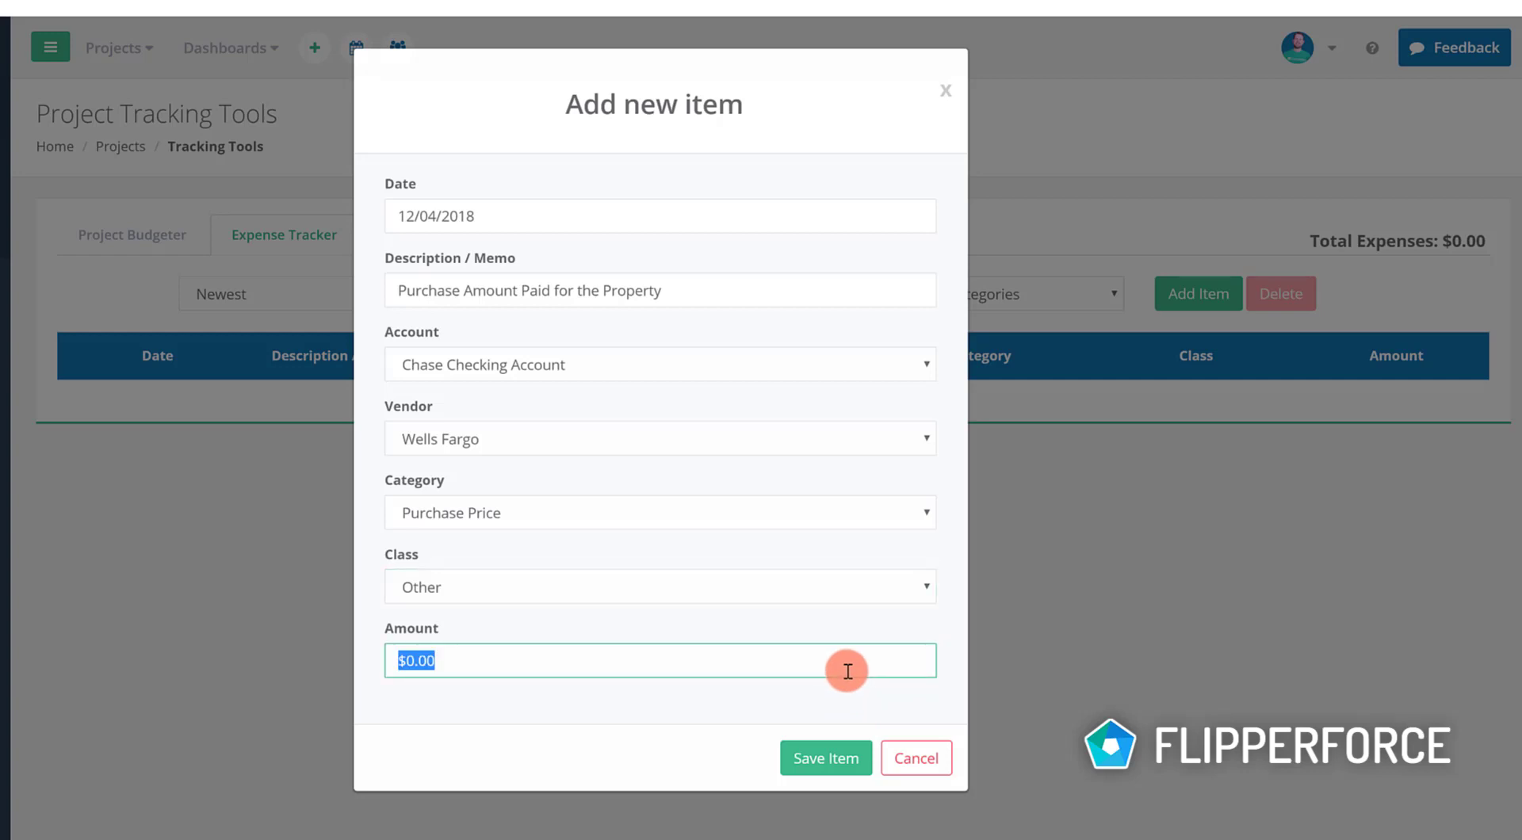
{"action": "type", "text": "10"}
{"action": "key", "text": "BackSpace"}
{"action": "key", "text": "BackSpace"}
{"action": "type", "text": "0"}
{"action": "key", "text": "BackSpace"}
{"action": "type", "text": "0"}
{"action": "key", "text": "BackSpace"}
{"action": "type", "text": "105,000"}
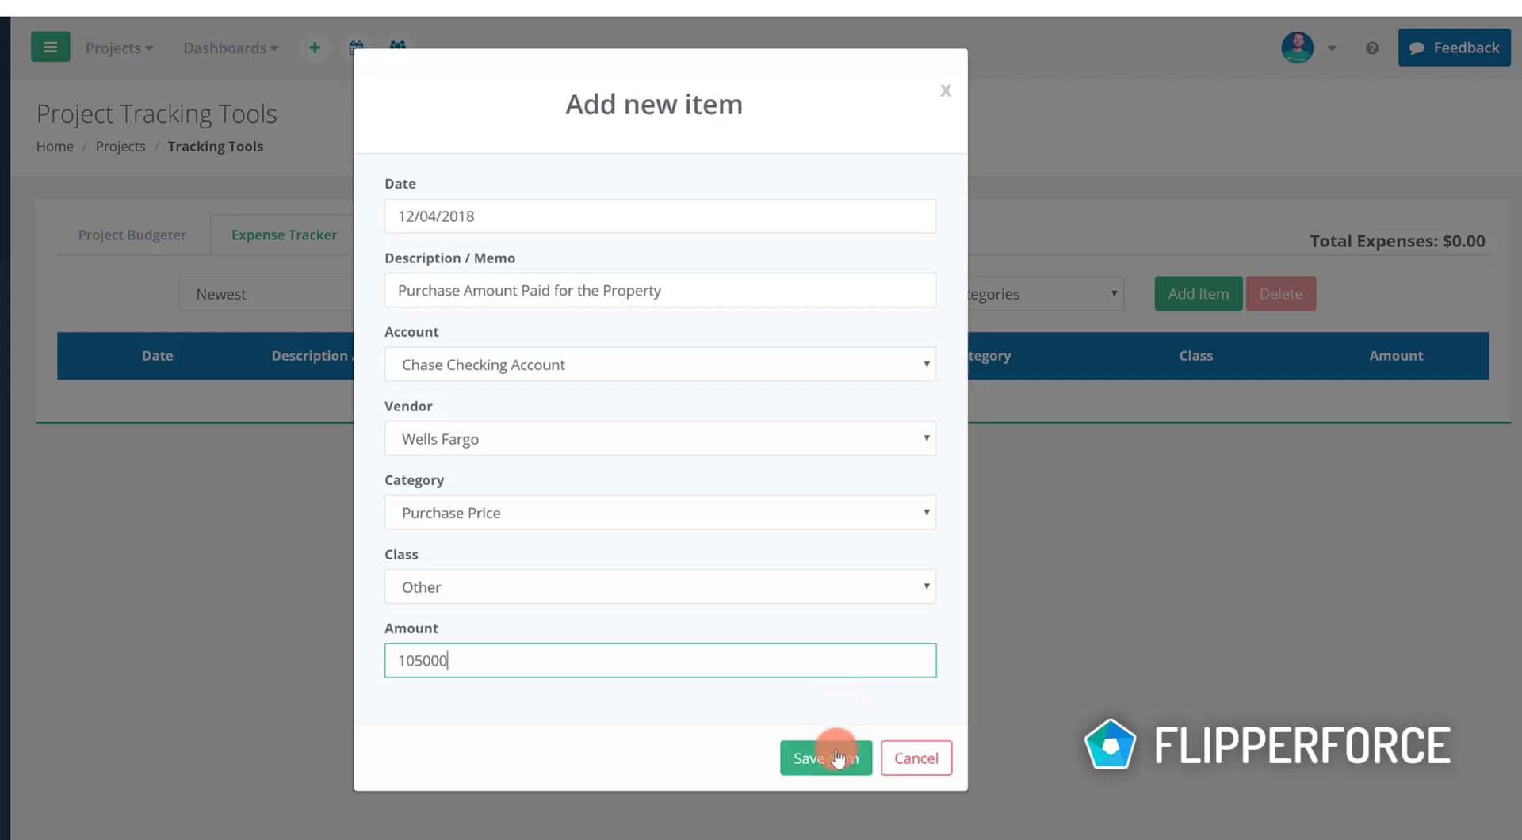
- Save the purchase-price expense and check its memo and account fields in the tracker
{"action": "left_click", "coordinate": [836, 758]}
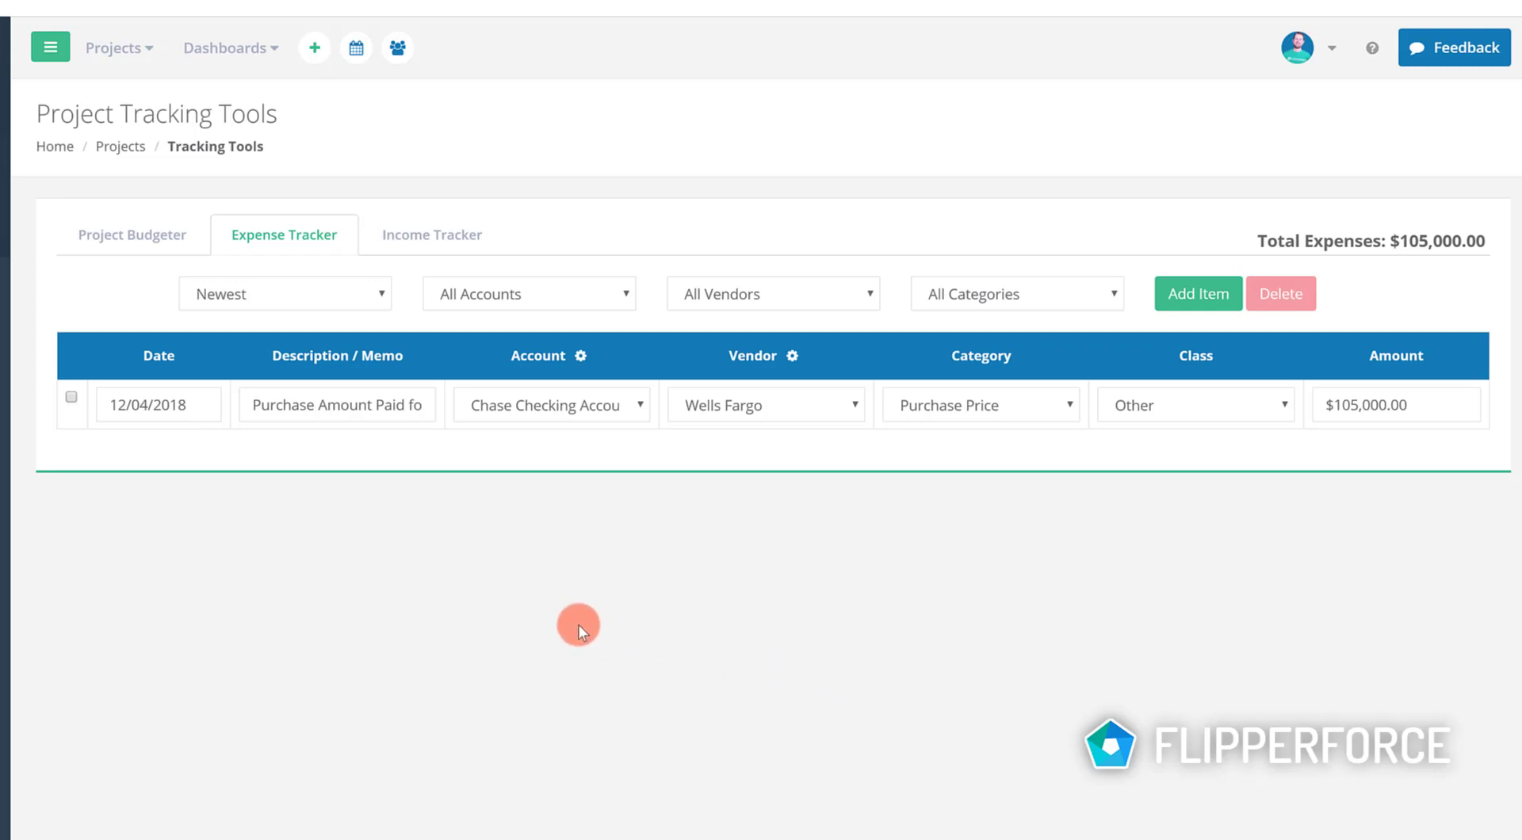
{"action": "left_click", "coordinate": [366, 388]}
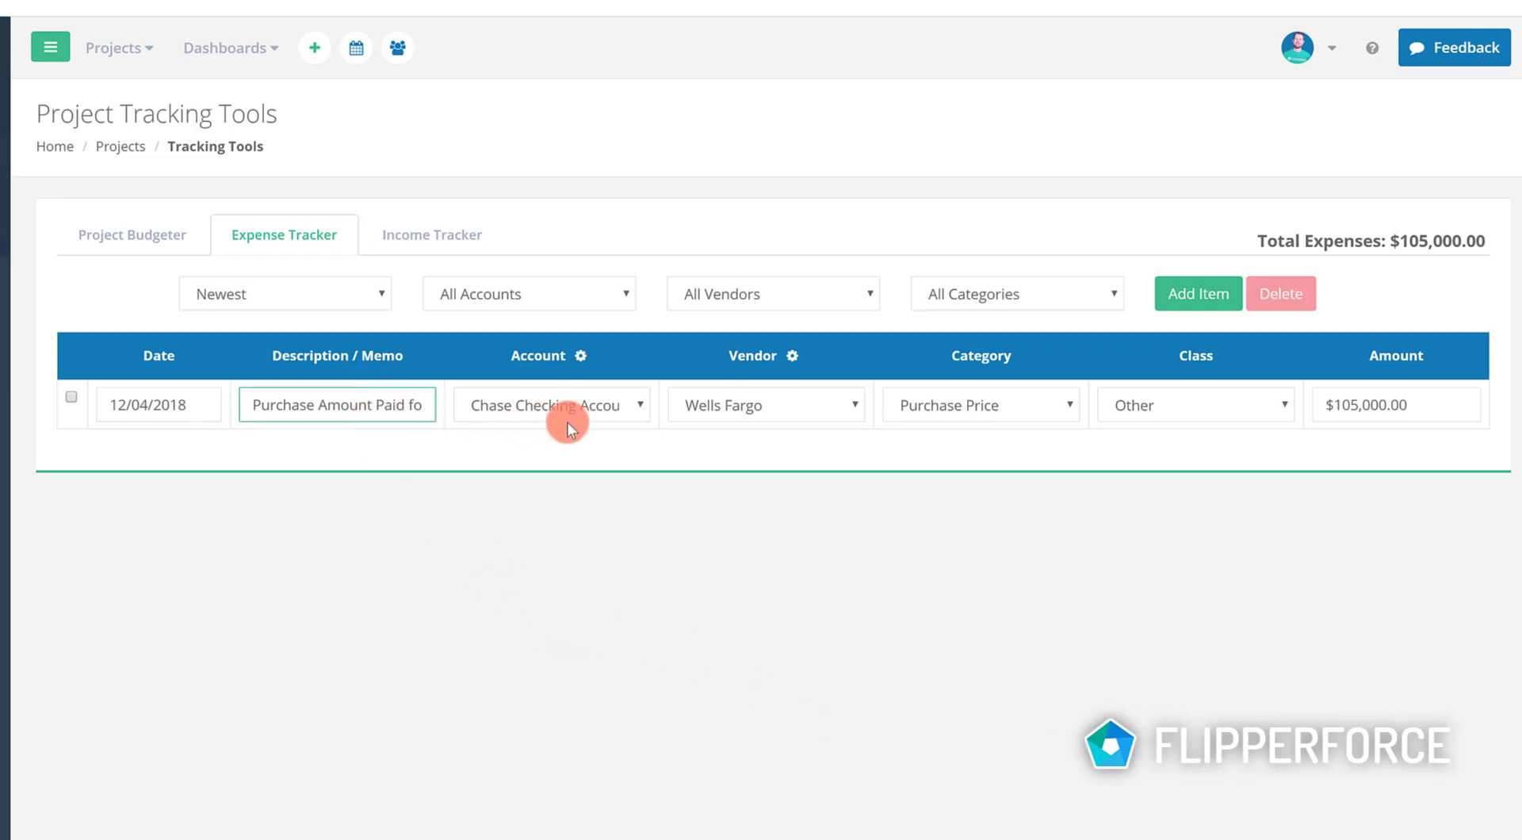
{"action": "left_click", "coordinate": [643, 404]}
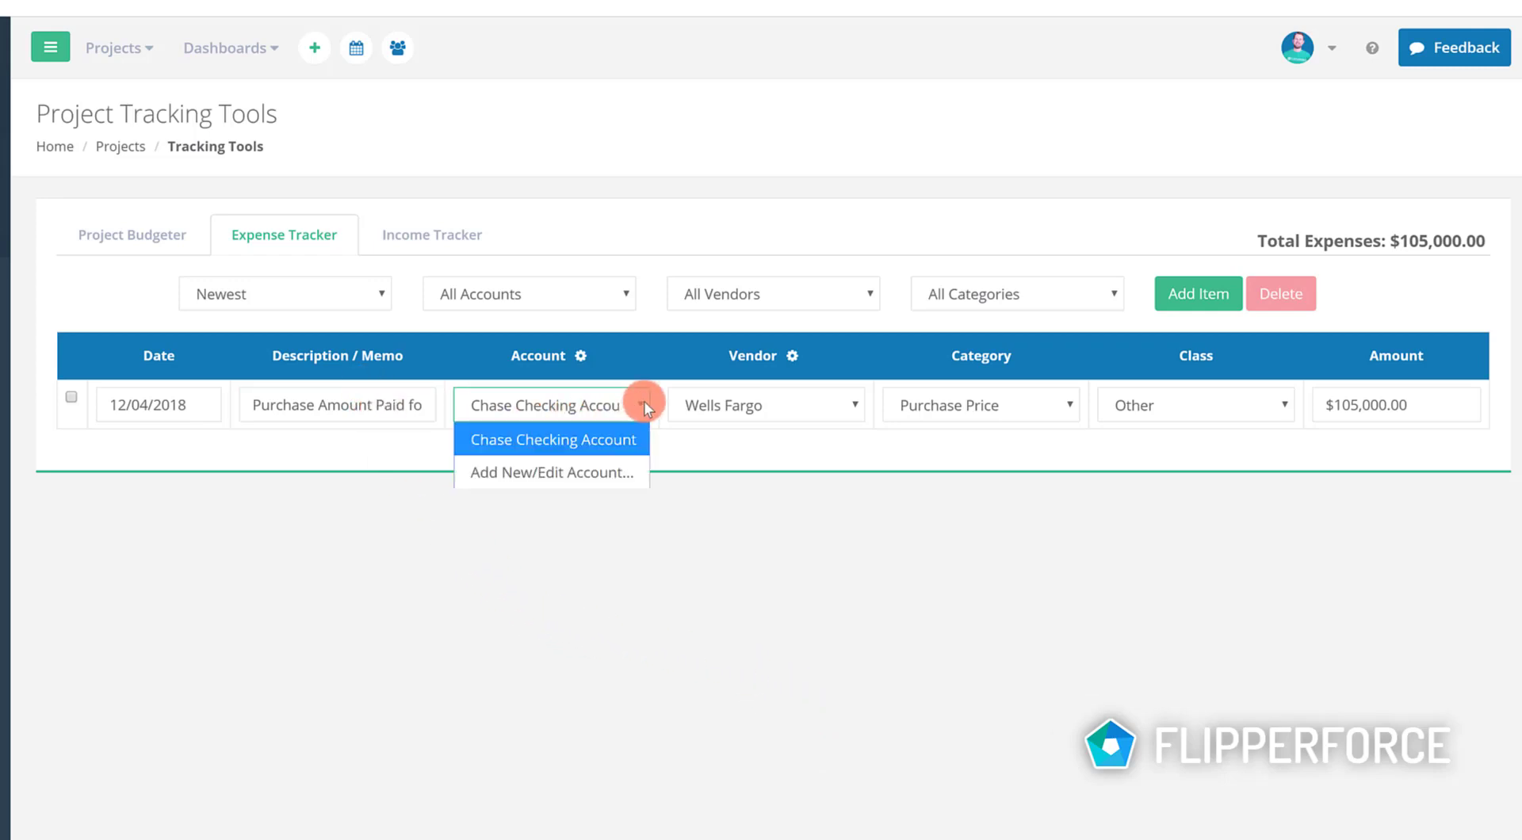
- Inspect the saved row's vendor, category, class and amount options without changing them
{"action": "left_click", "coordinate": [856, 406]}
{"action": "left_click", "coordinate": [1084, 407]}
{"action": "left_click", "coordinate": [1071, 403]}
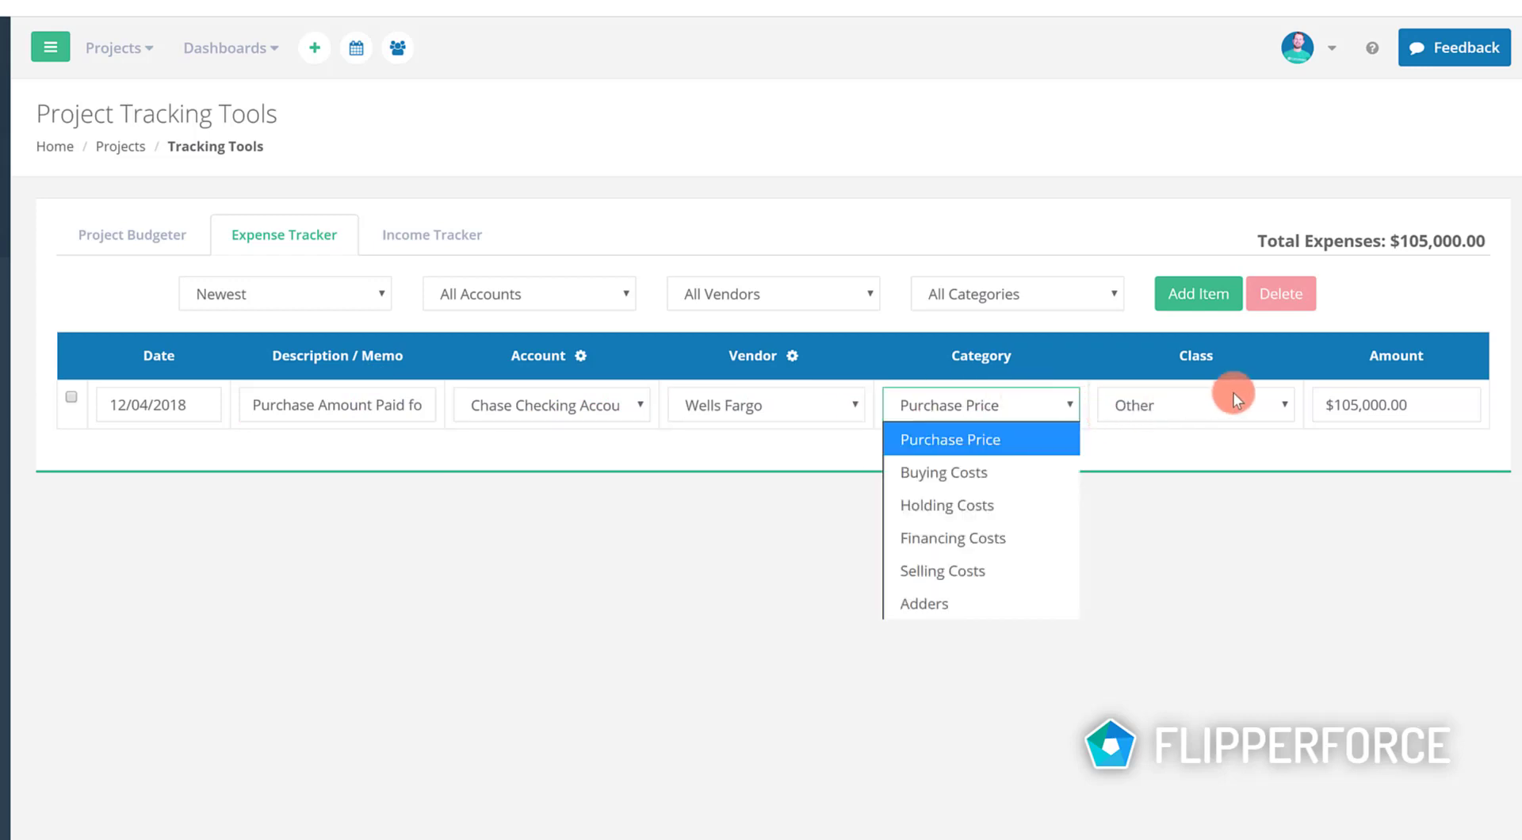
{"action": "left_click", "coordinate": [1284, 403]}
{"action": "left_click", "coordinate": [1283, 402]}
{"action": "left_click", "coordinate": [1395, 406]}
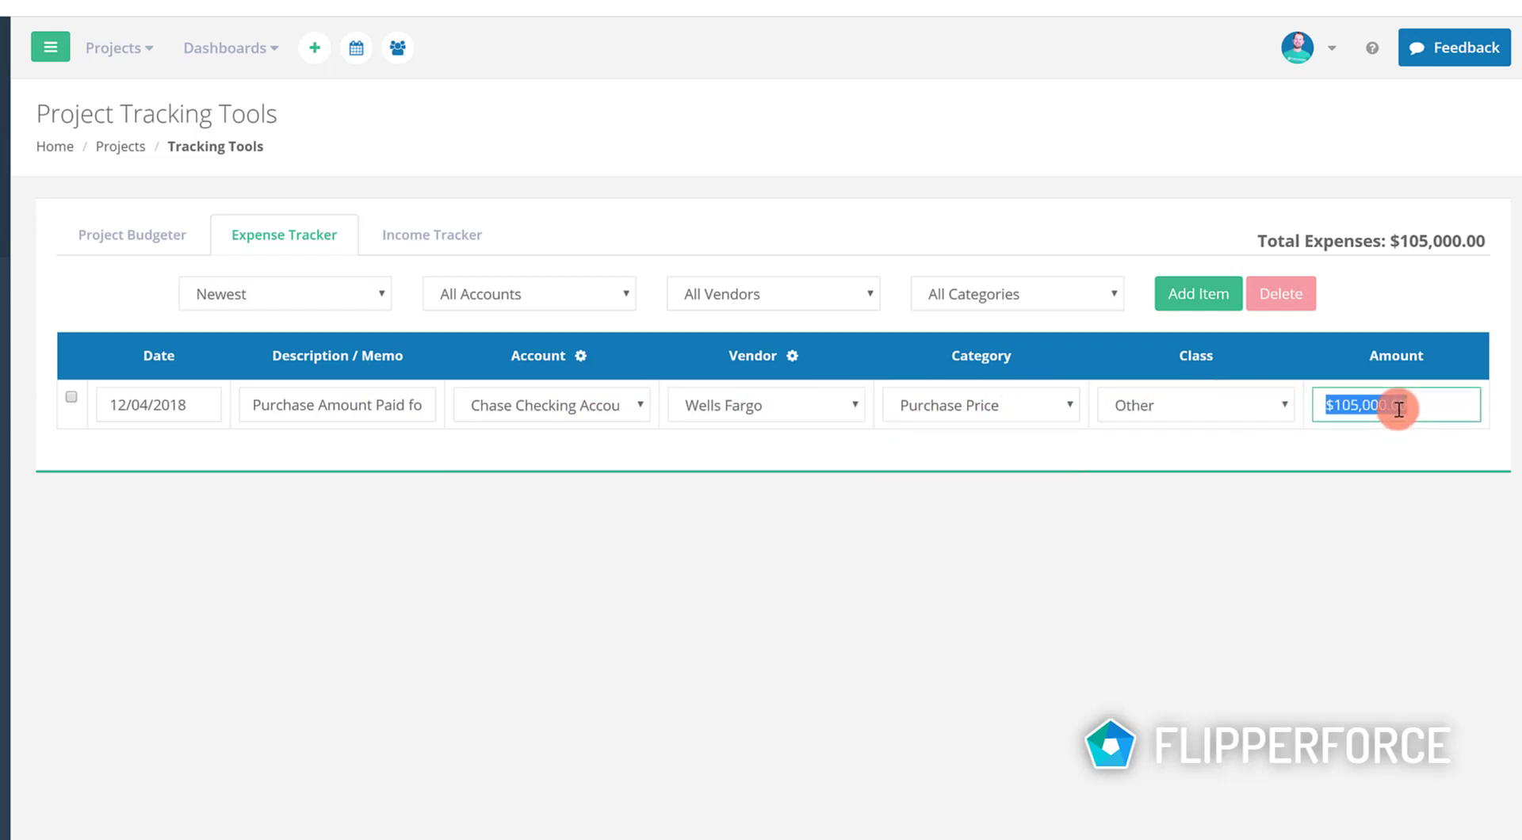
{"action": "left_click", "coordinate": [1468, 406]}
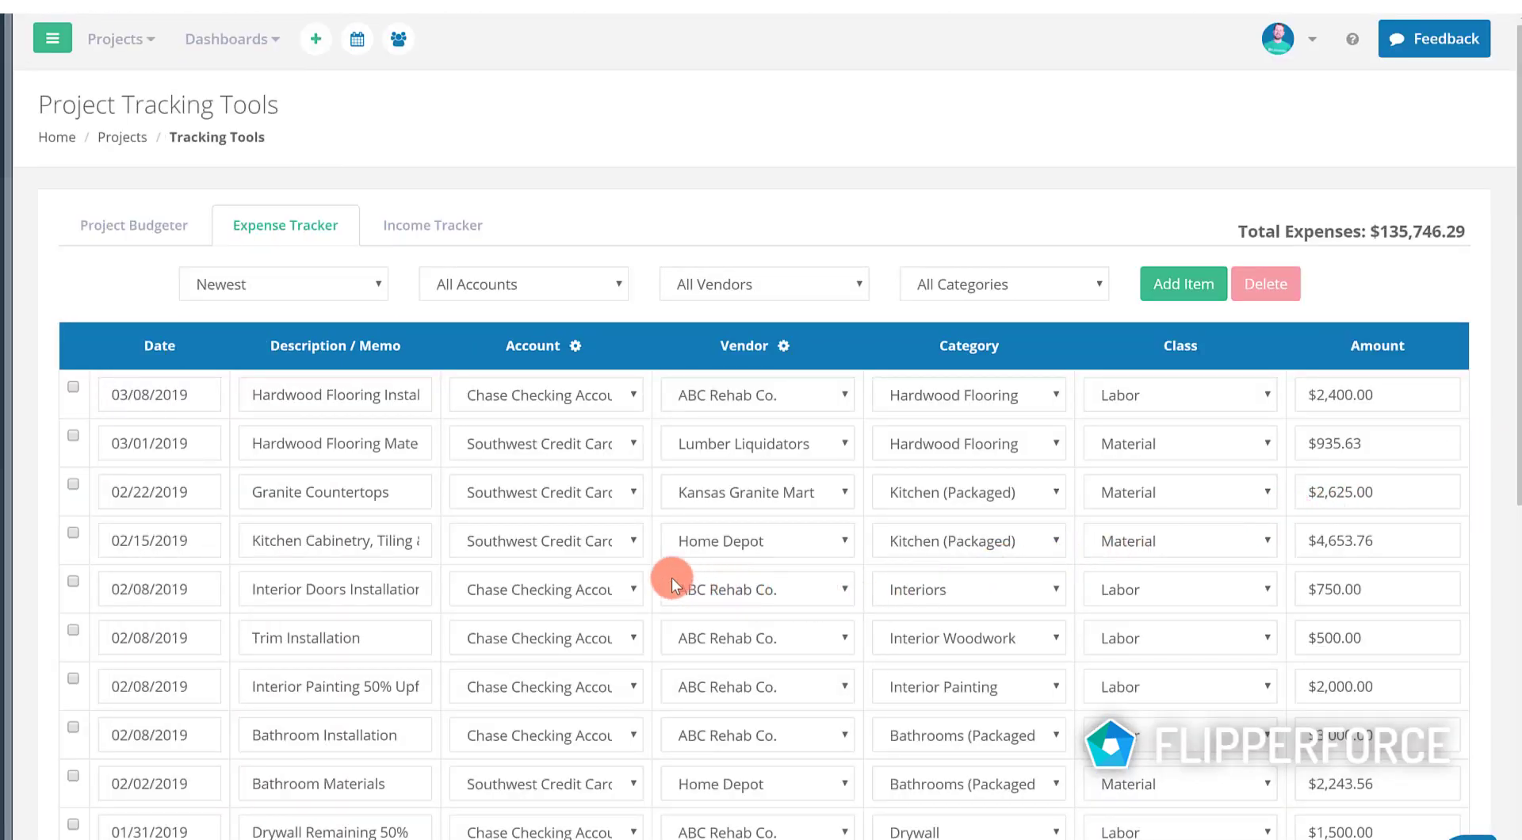
- Preview the Newest, All Accounts and All Vendors filter options without changing them
{"action": "left_click", "coordinate": [380, 284]}
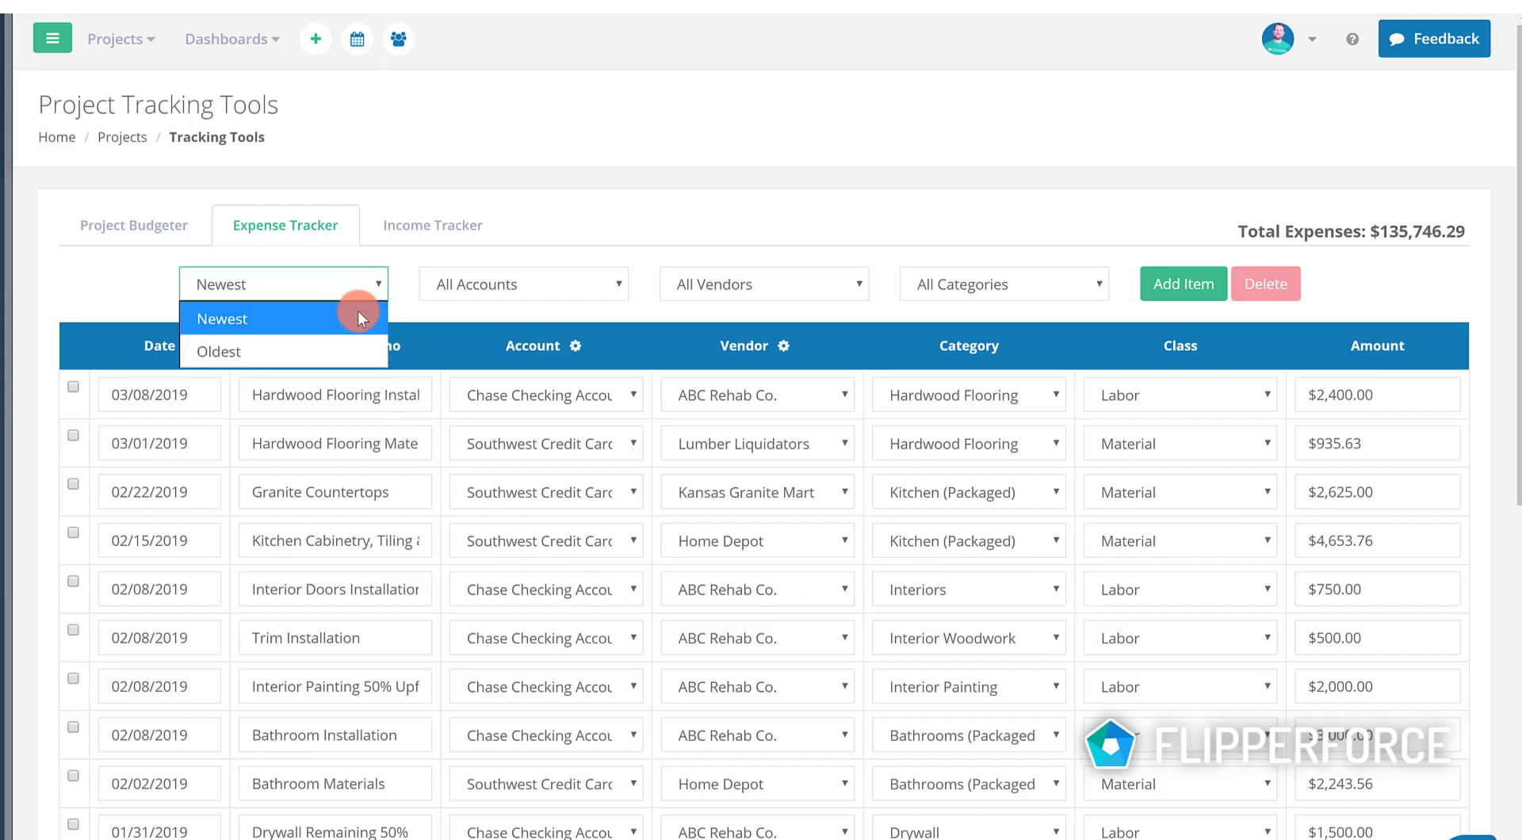
{"action": "left_click", "coordinate": [626, 285]}
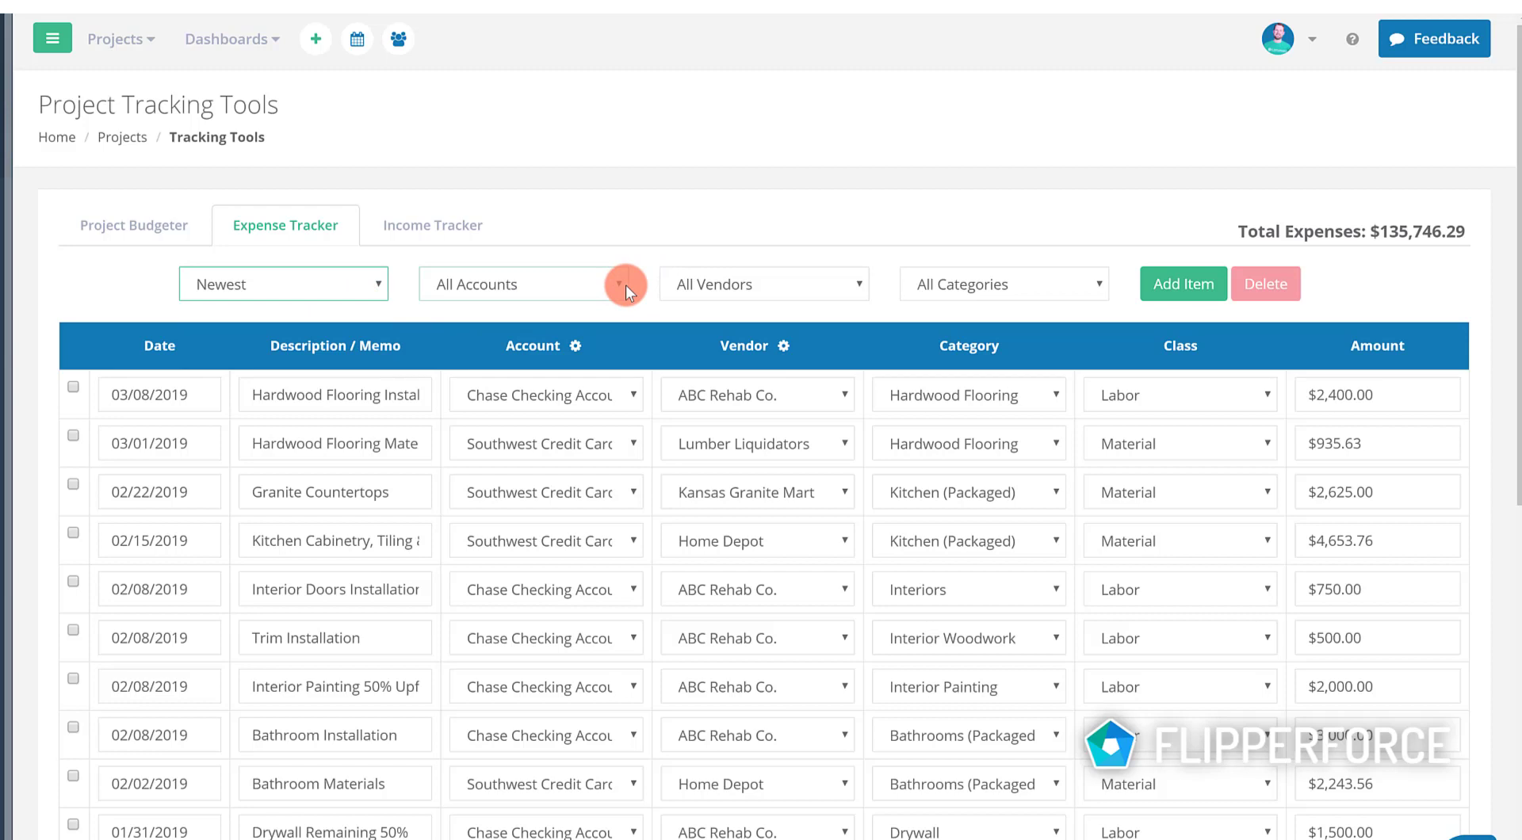
{"action": "left_click", "coordinate": [626, 285]}
{"action": "left_click", "coordinate": [866, 284]}
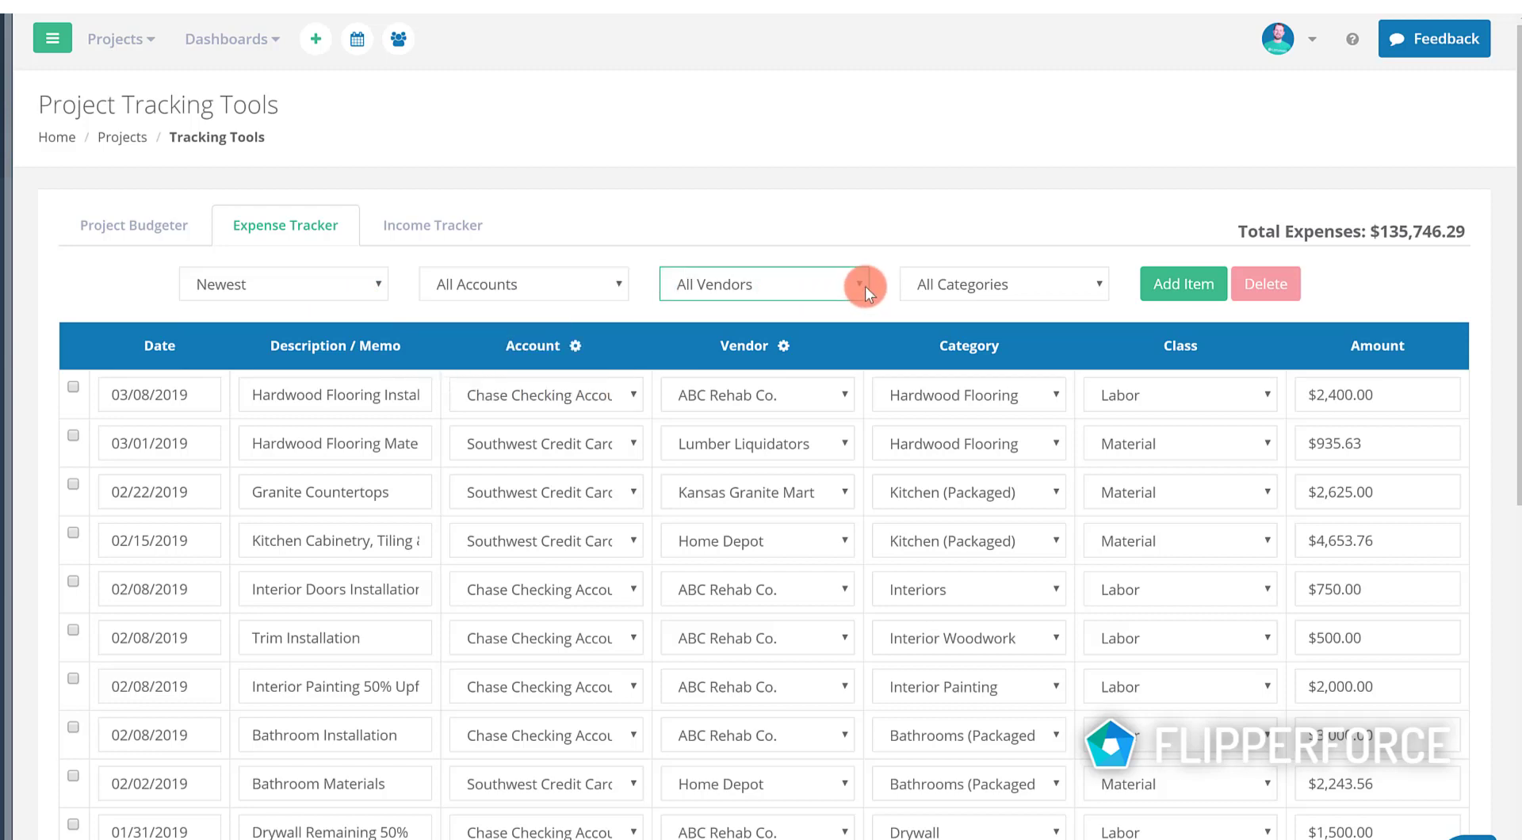
{"action": "left_click", "coordinate": [864, 287]}
{"action": "left_click", "coordinate": [1103, 281]}
- Check the All Categories filter, then switch to the Project Budgeter view
{"action": "left_click", "coordinate": [1100, 283]}
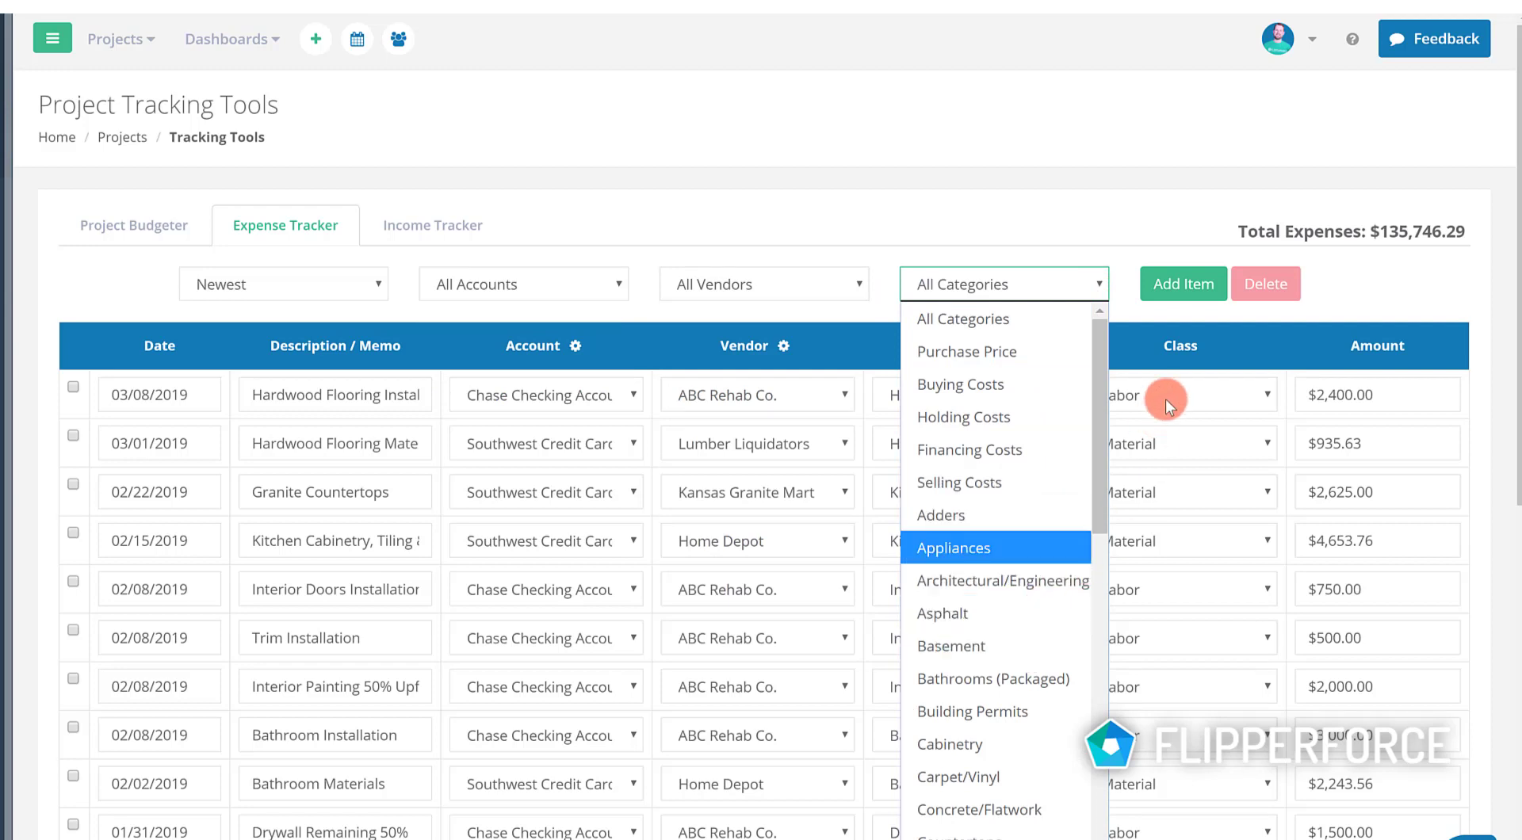
{"action": "left_click", "coordinate": [1172, 308]}
{"action": "left_click", "coordinate": [1171, 308]}
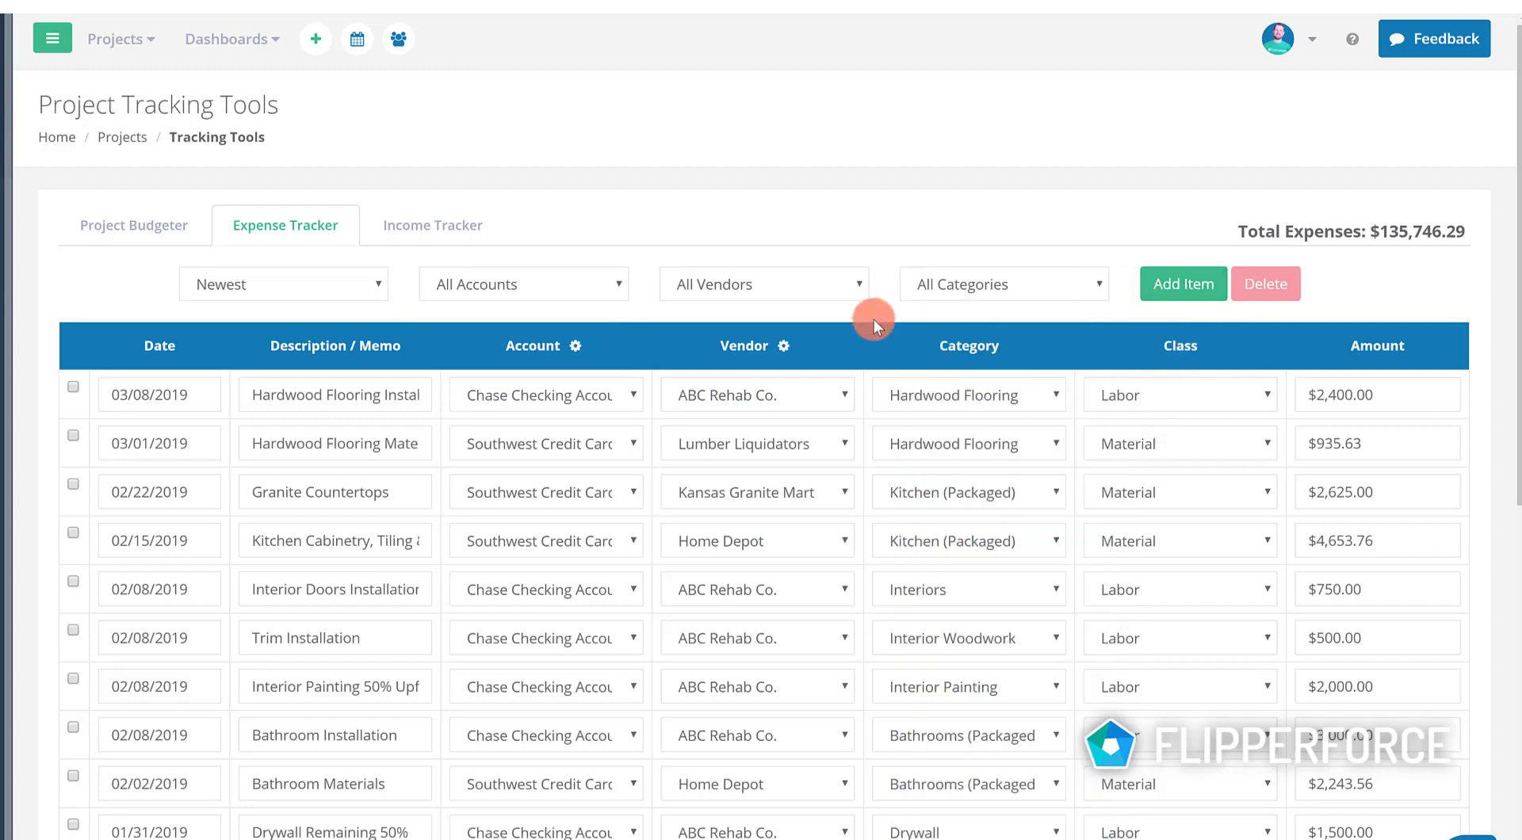
{"action": "left_click", "coordinate": [159, 230]}
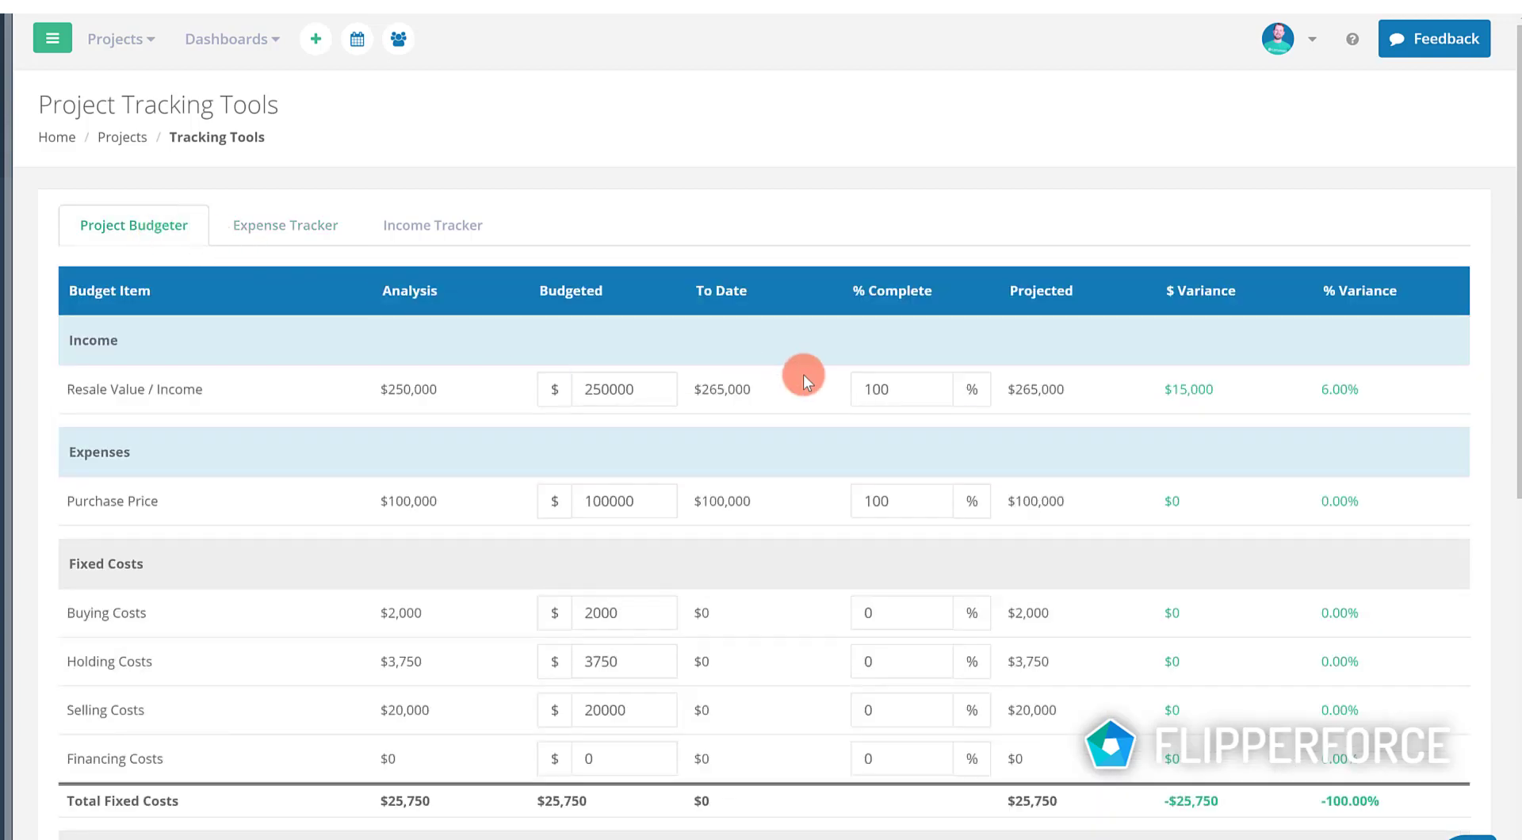
- Scroll the Project Budgeter down to Repair Costs and the Profit Result
{"action": "scroll", "coordinate": [809, 373], "scroll_direction": "down", "scroll_amount": 6}
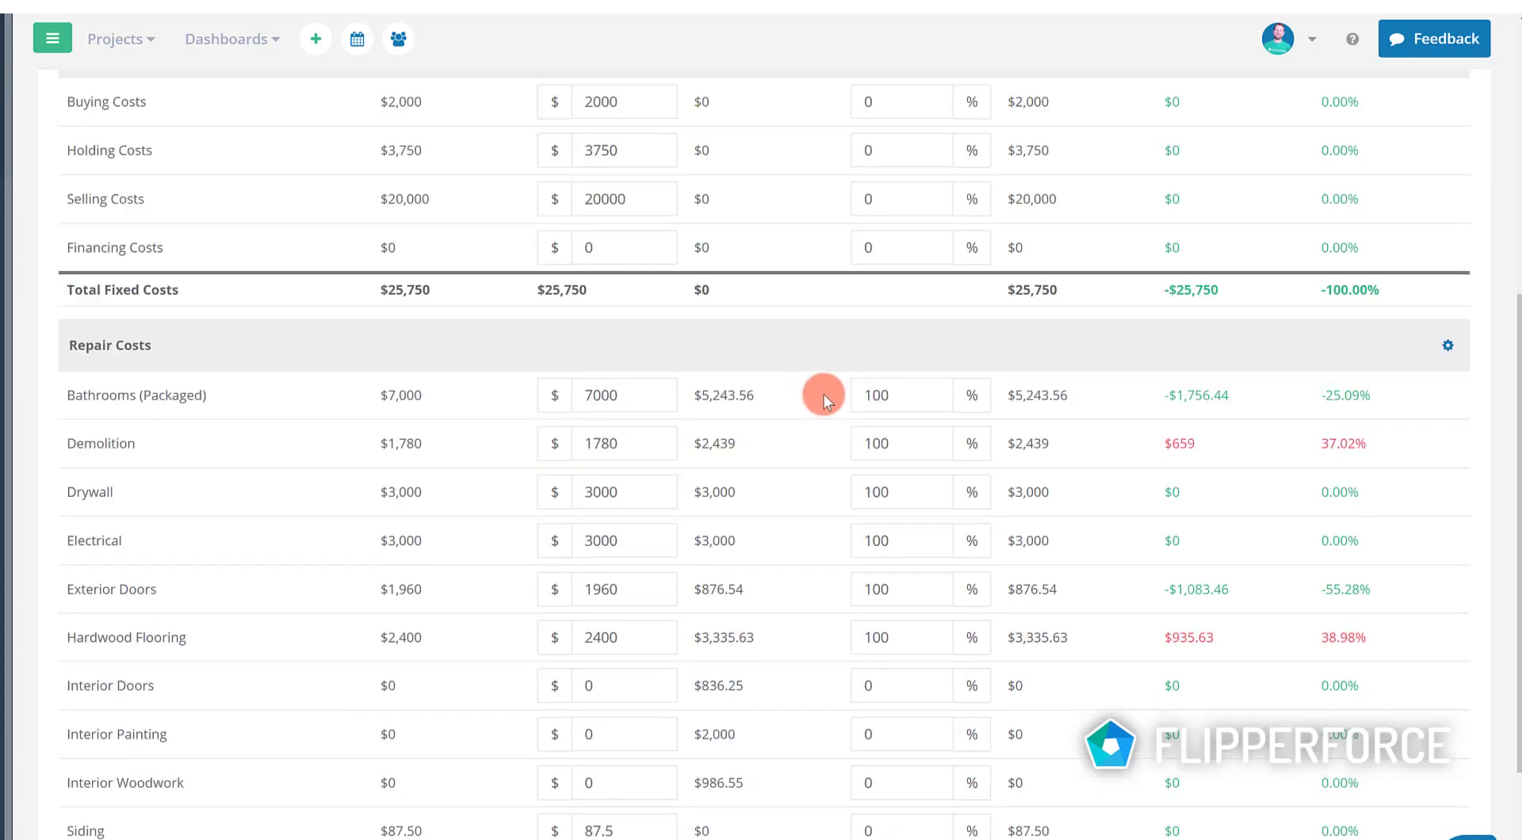
{"action": "scroll", "coordinate": [825, 390], "scroll_direction": "down", "scroll_amount": 2}
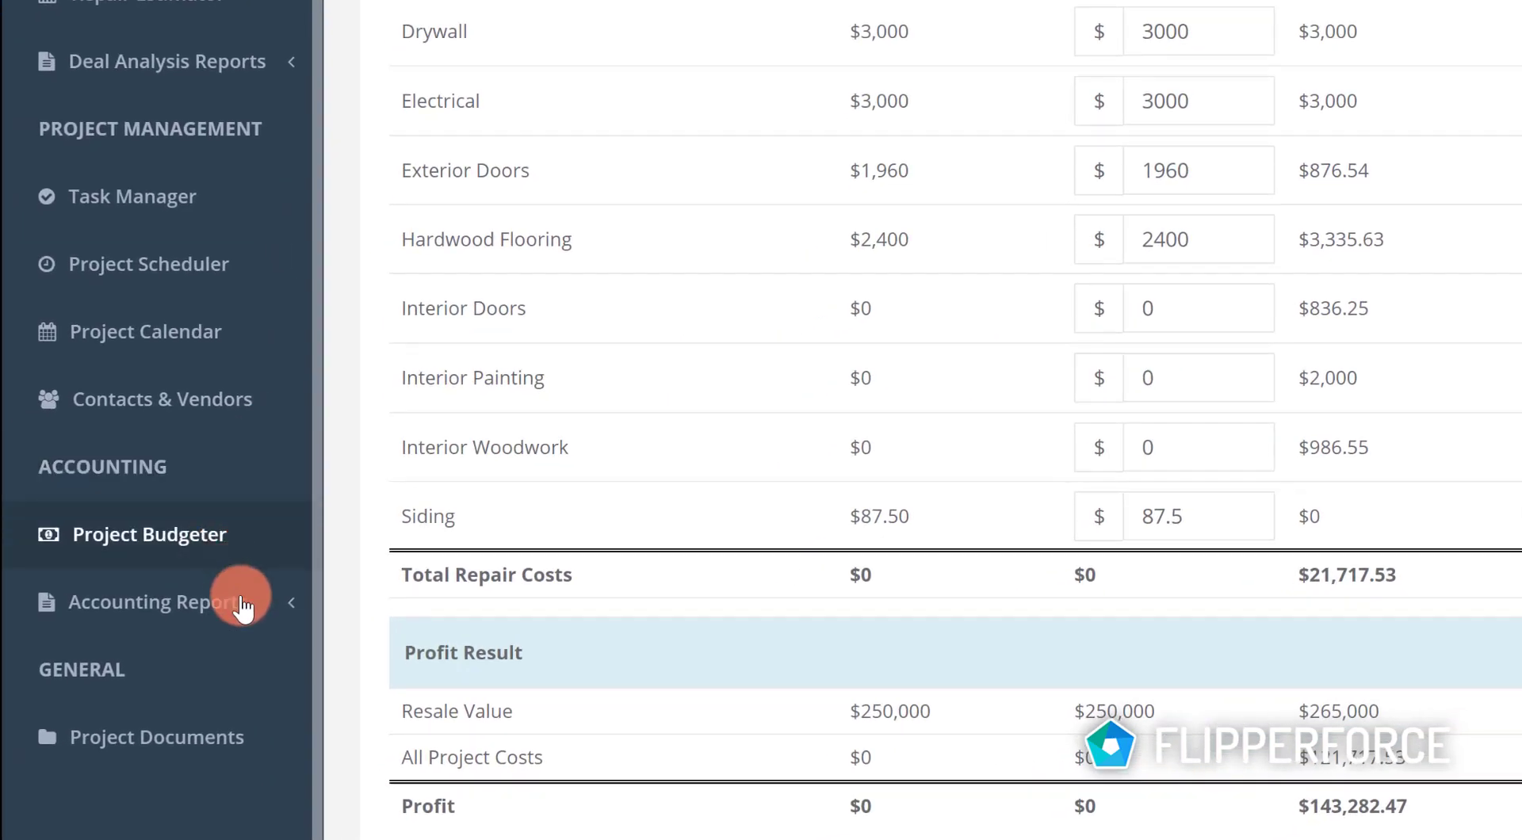
- Open the Vendor Expense report under Accounting Reports and scroll to ABC Rehab Co.'s detailed expenses
{"action": "left_click", "coordinate": [243, 608]}
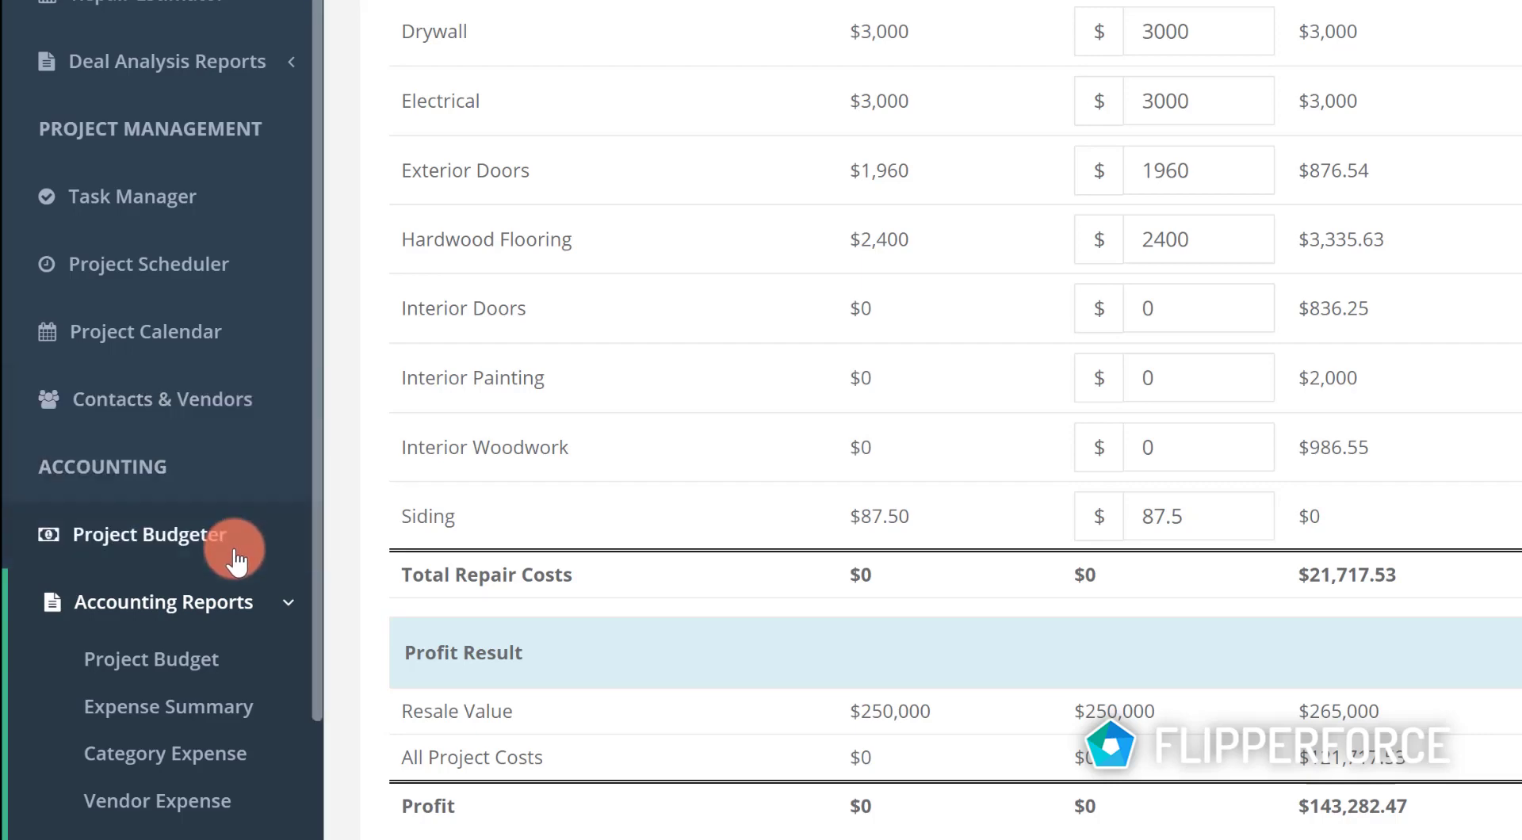
{"action": "scroll", "coordinate": [237, 562], "scroll_direction": "down", "scroll_amount": 2}
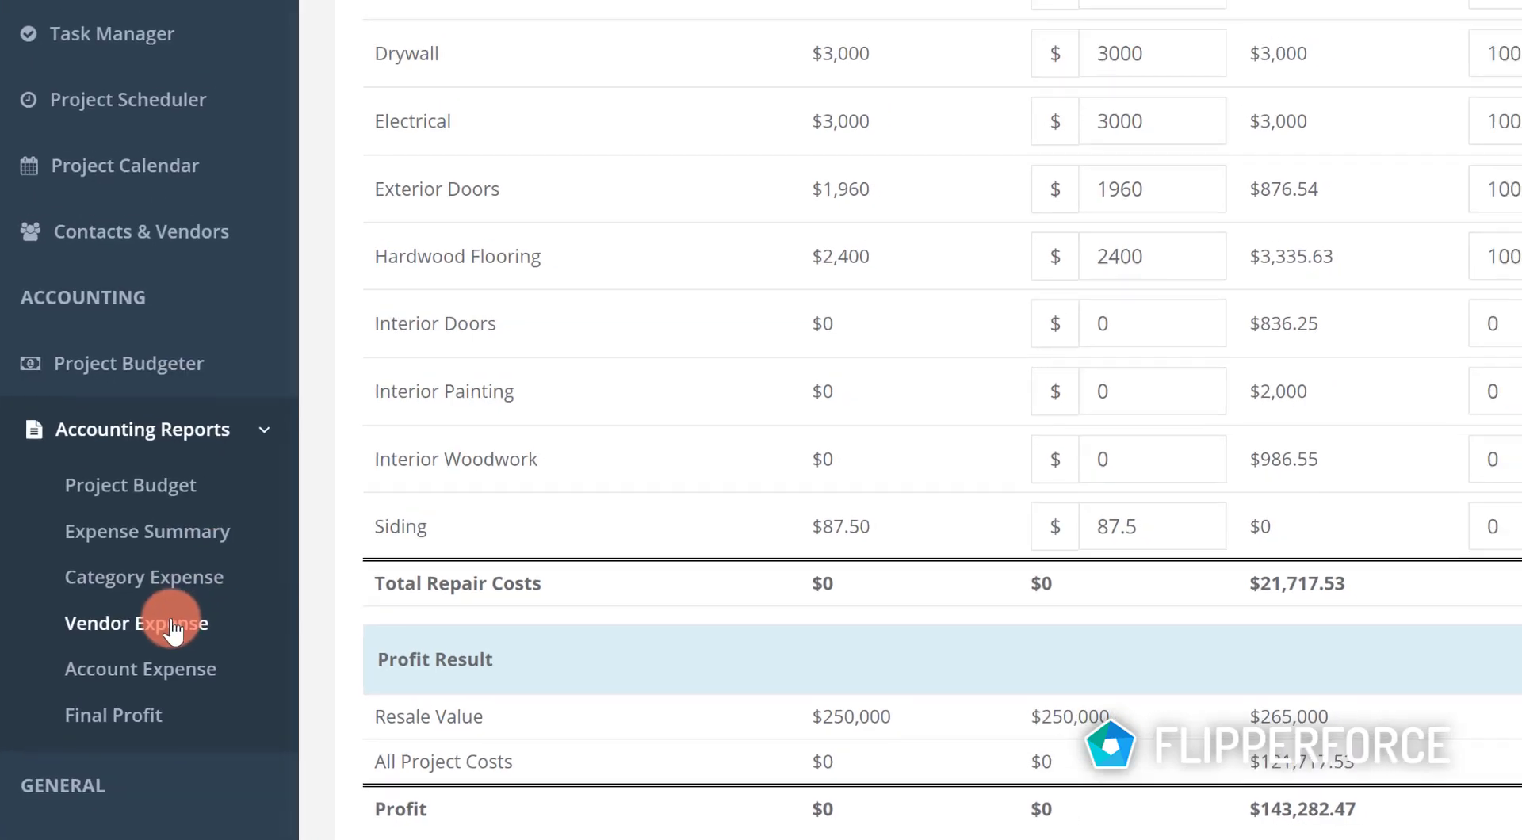
{"action": "left_click", "coordinate": [172, 627]}
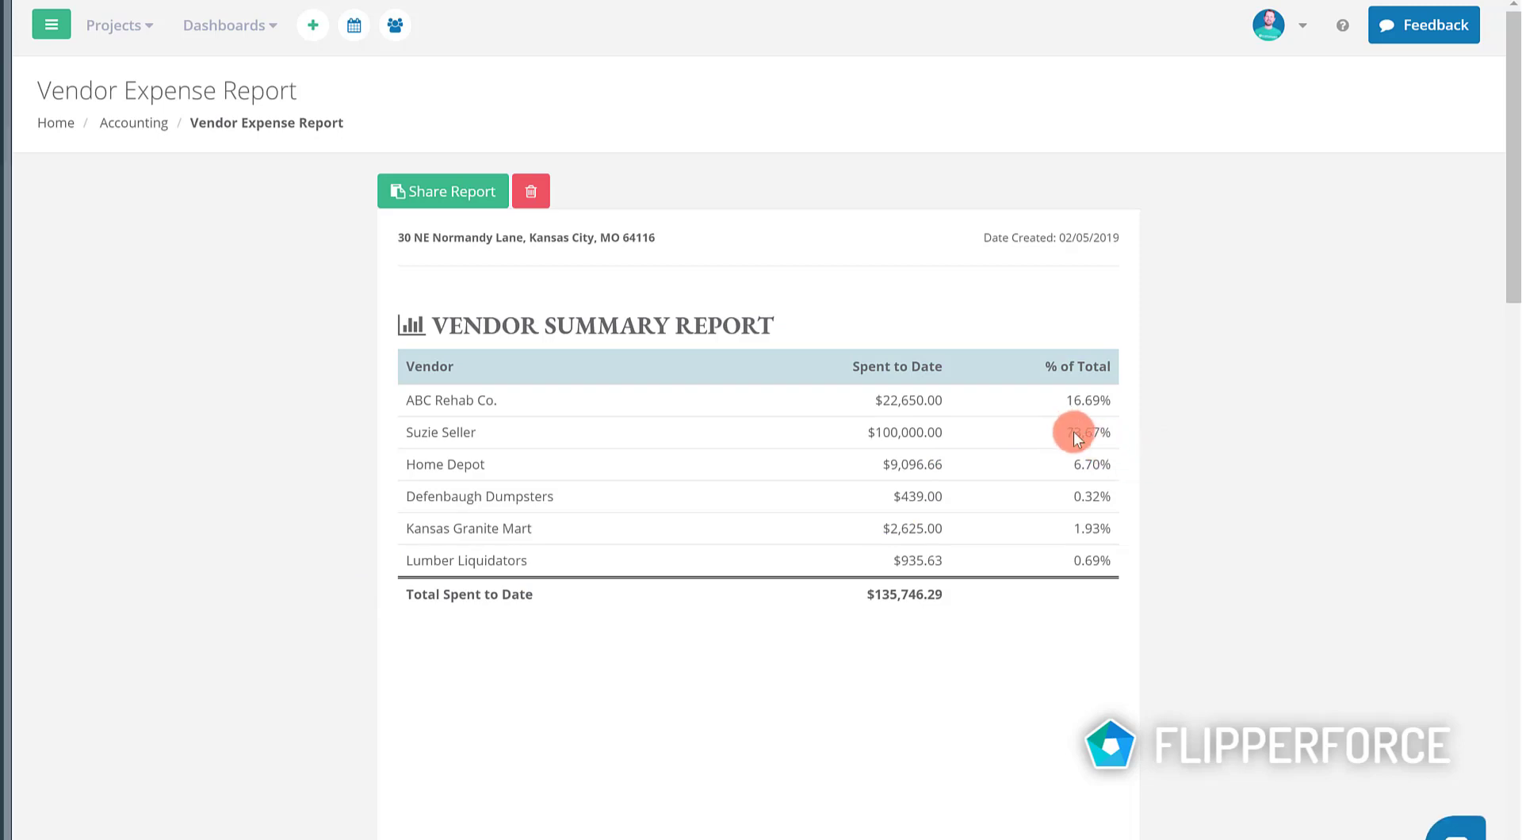
{"action": "scroll", "coordinate": [1074, 432], "scroll_direction": "down", "scroll_amount": 10}
{"action": "scroll", "coordinate": [1076, 435], "scroll_direction": "down", "scroll_amount": 4}
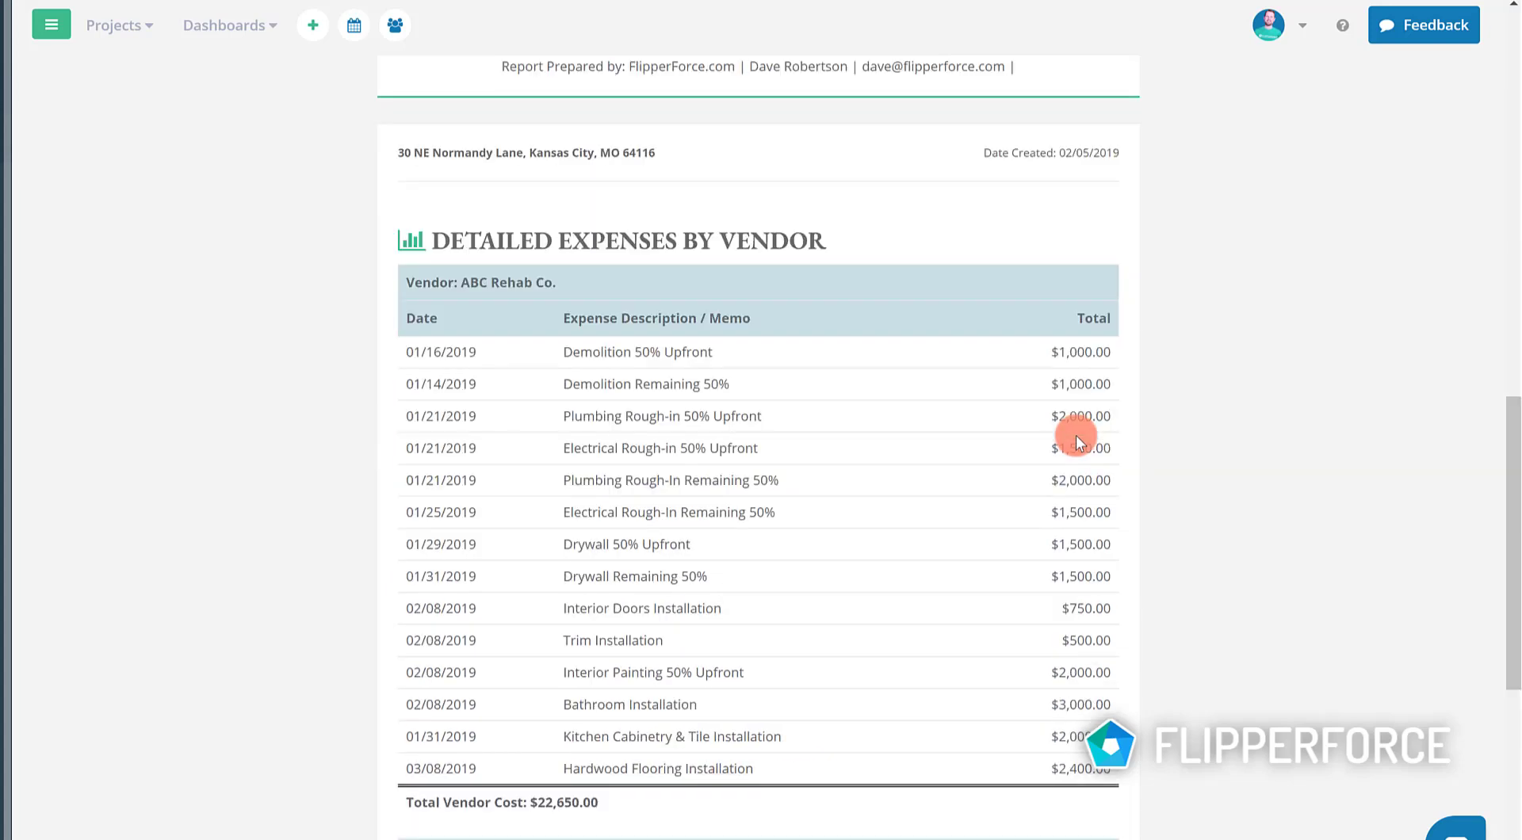